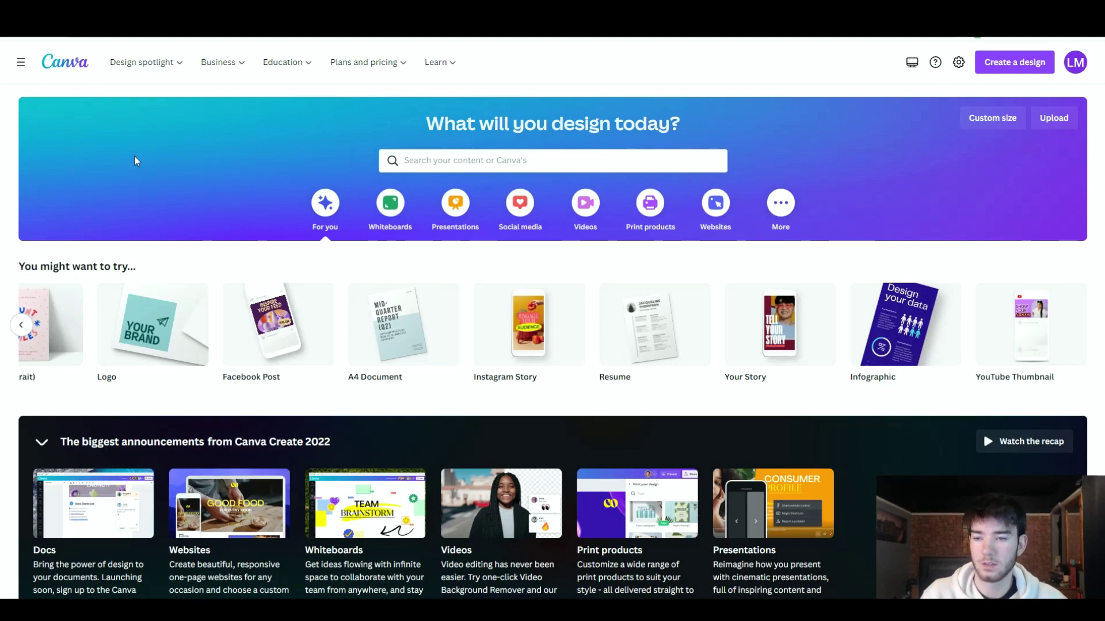
# Start a new blank 1280 × 720 px YouTube Thumbnail design from the design-type suggestions
pyautogui.click(21, 325)
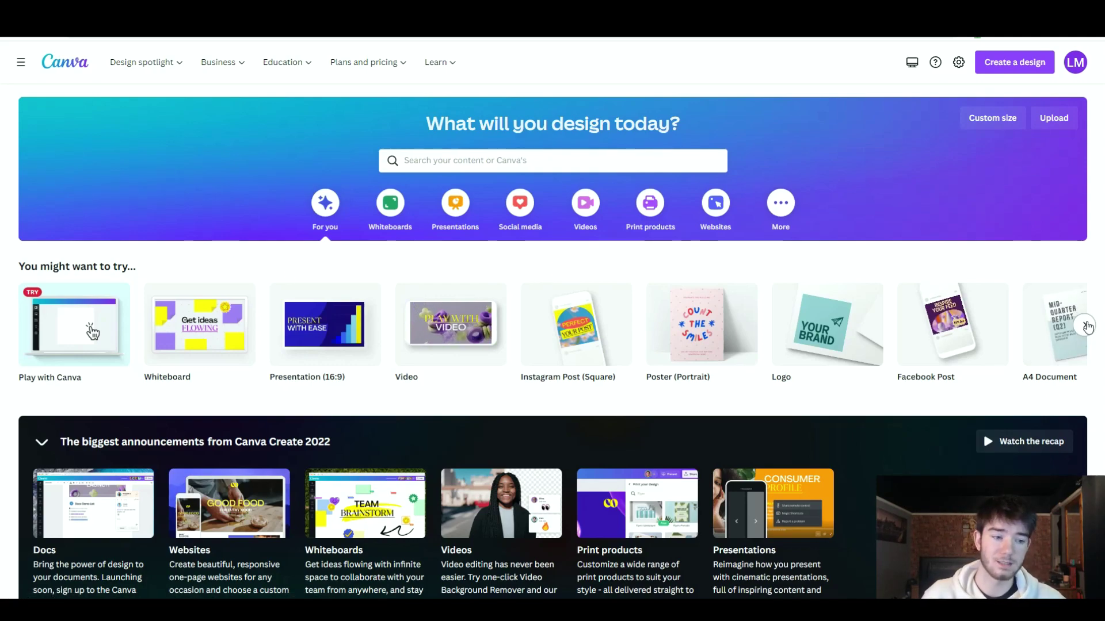
pyautogui.click(1087, 326)
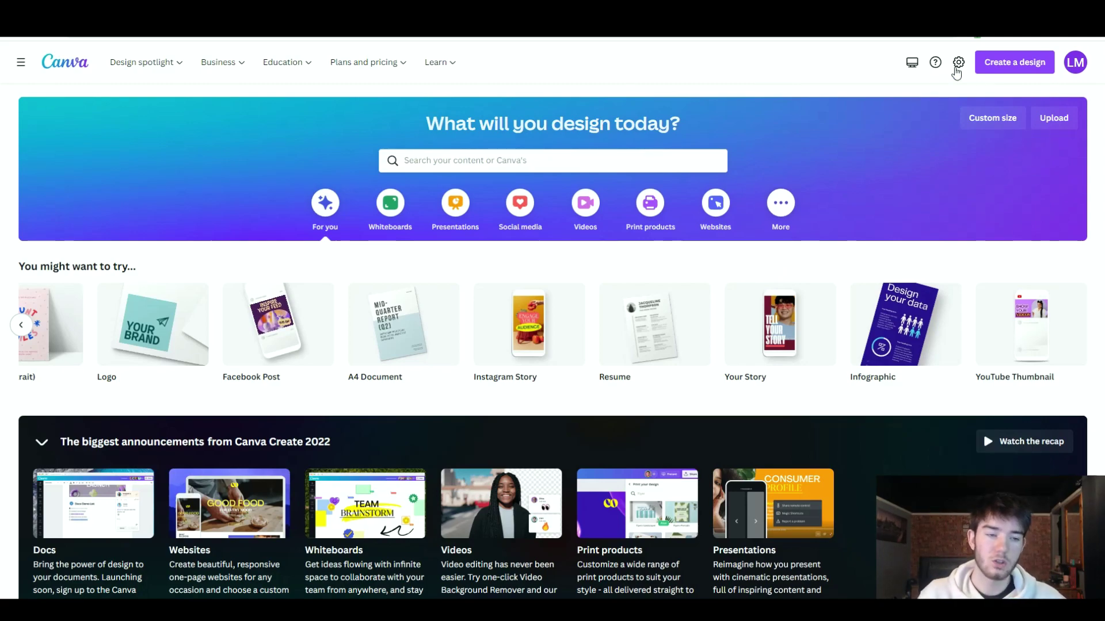
pyautogui.click(1023, 68)
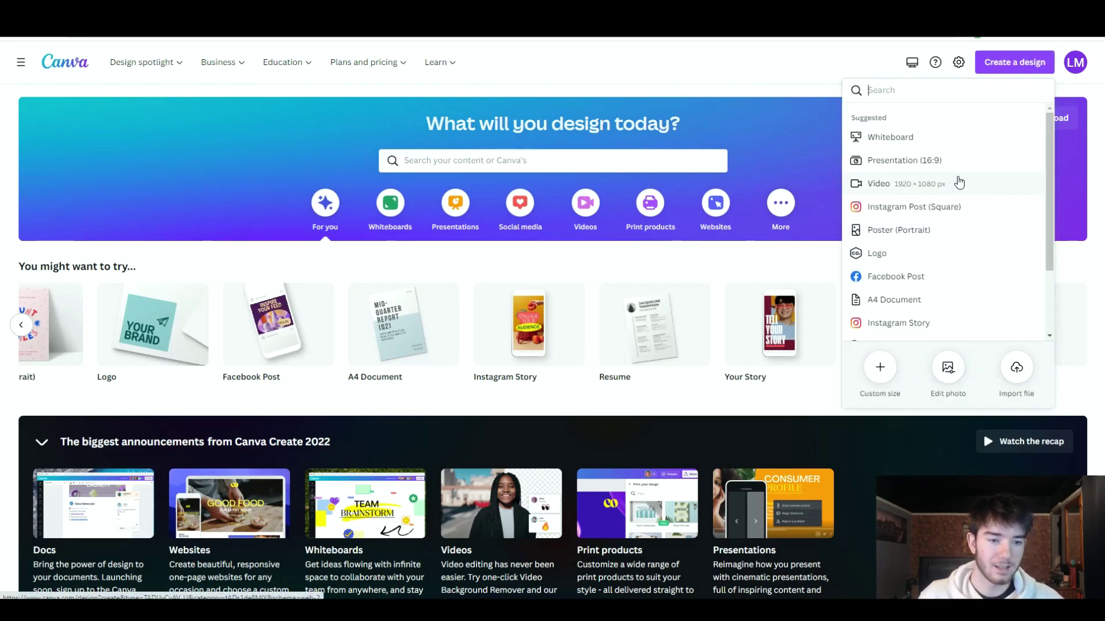
pyautogui.scroll(-3, 959, 183)
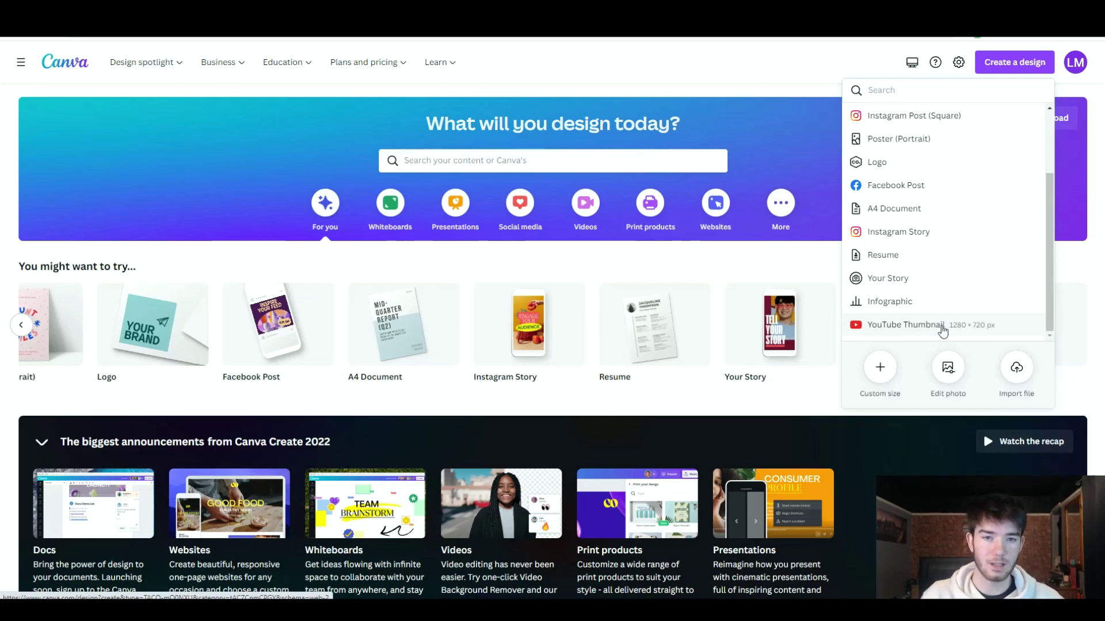
pyautogui.click(942, 326)
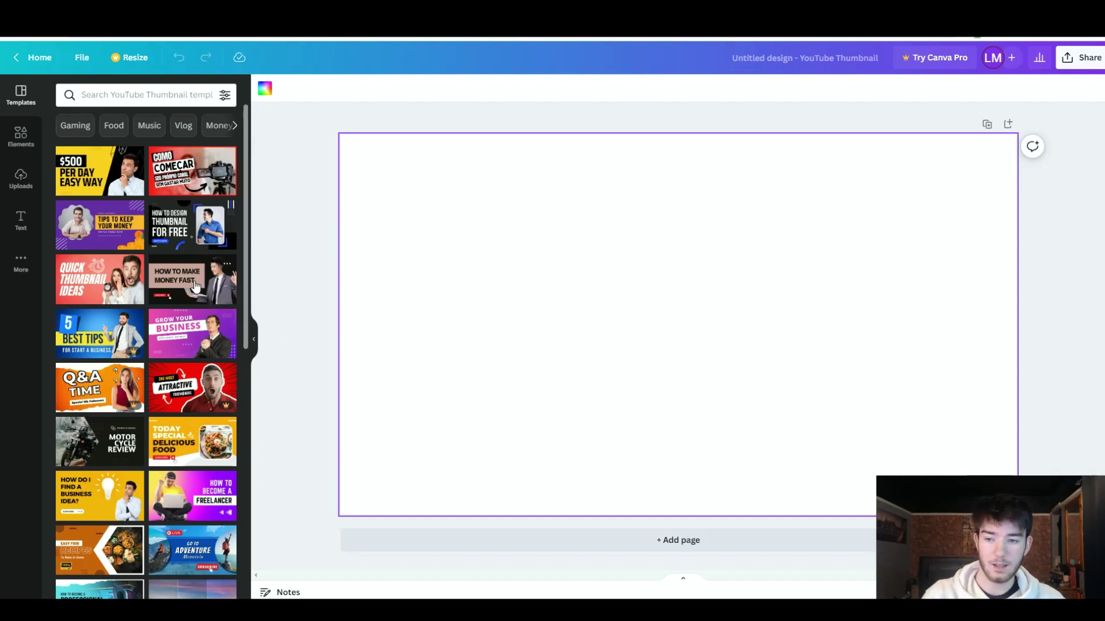
# Scroll the Templates panel to browse the YouTube thumbnail templates toward the Gaming designs
pyautogui.scroll(-3, 167, 235)
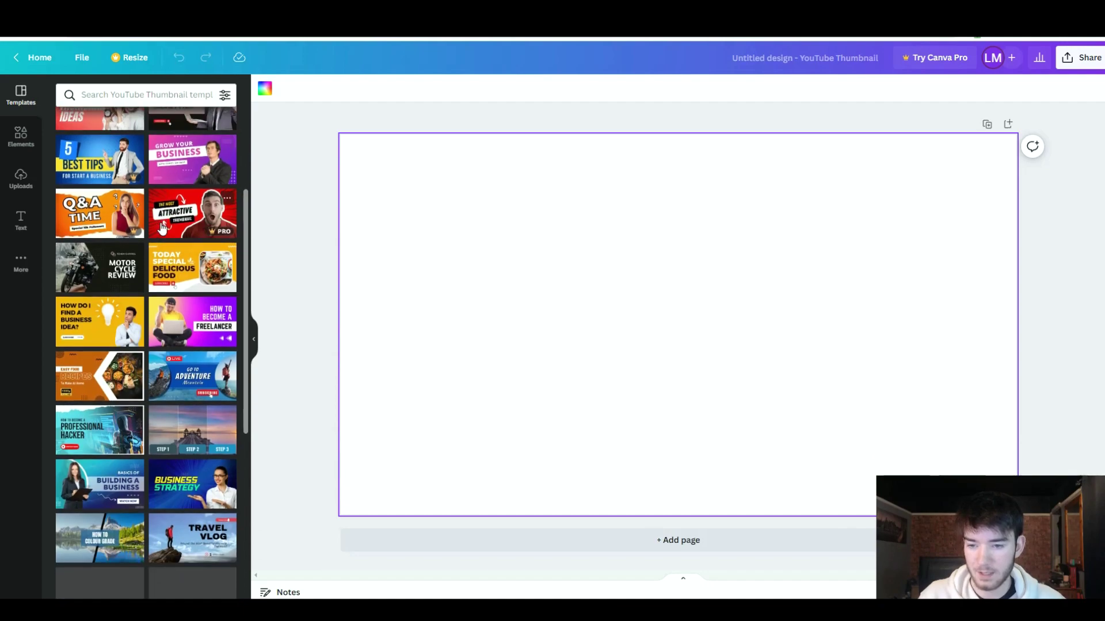
pyautogui.scroll(-6, 163, 229)
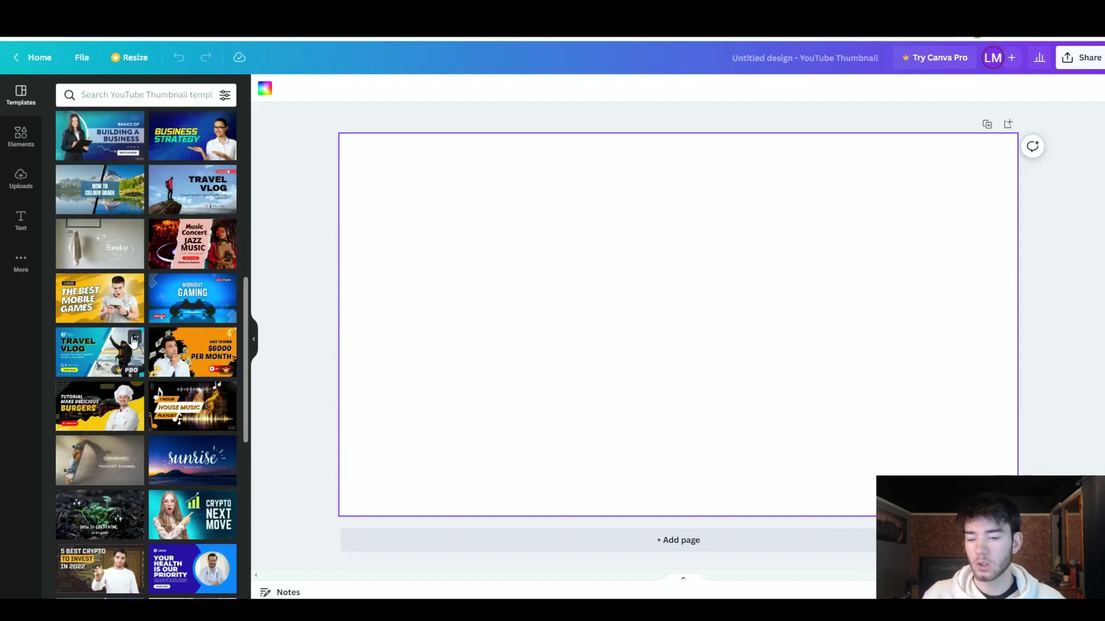
pyautogui.scroll(-2, 133, 342)
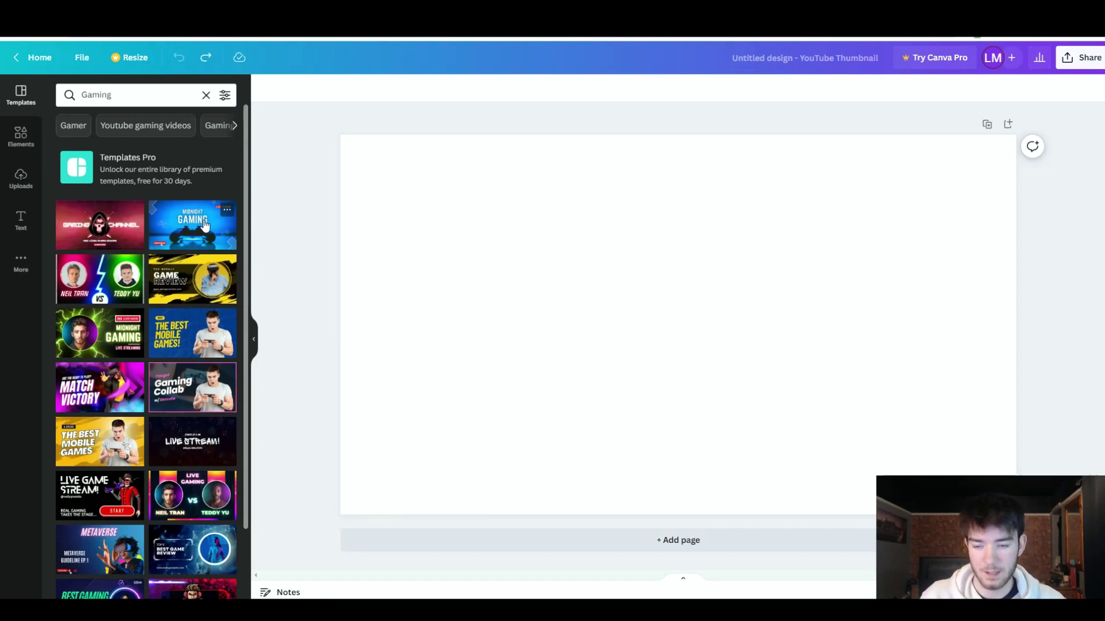
# Apply the Midnight Gaming template to the page and browse the Elements library
pyautogui.click(204, 224)
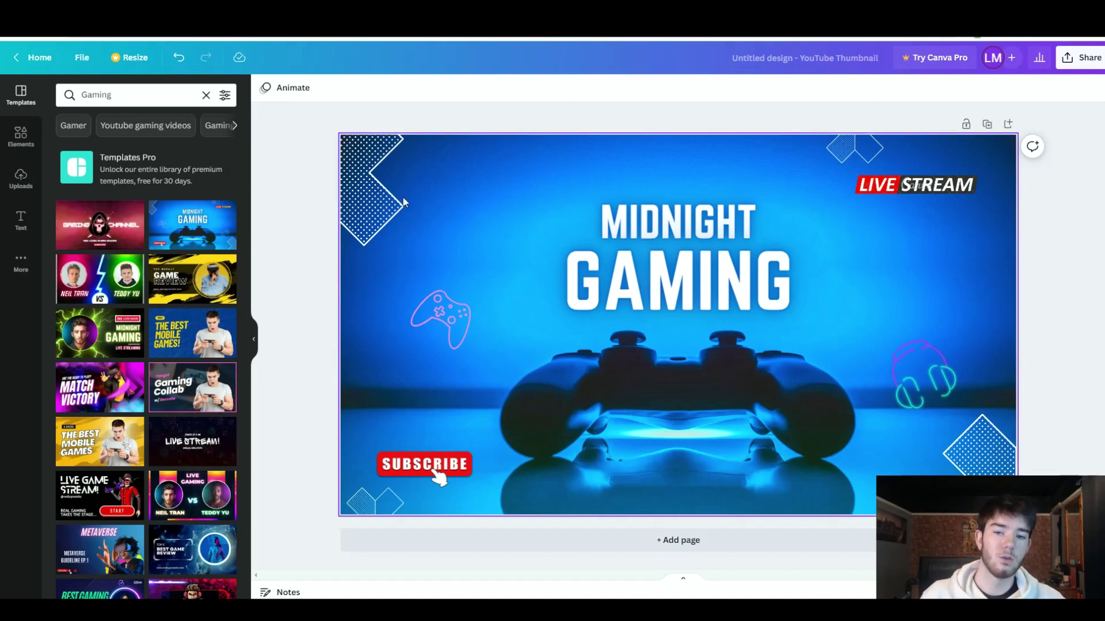
pyautogui.click(25, 140)
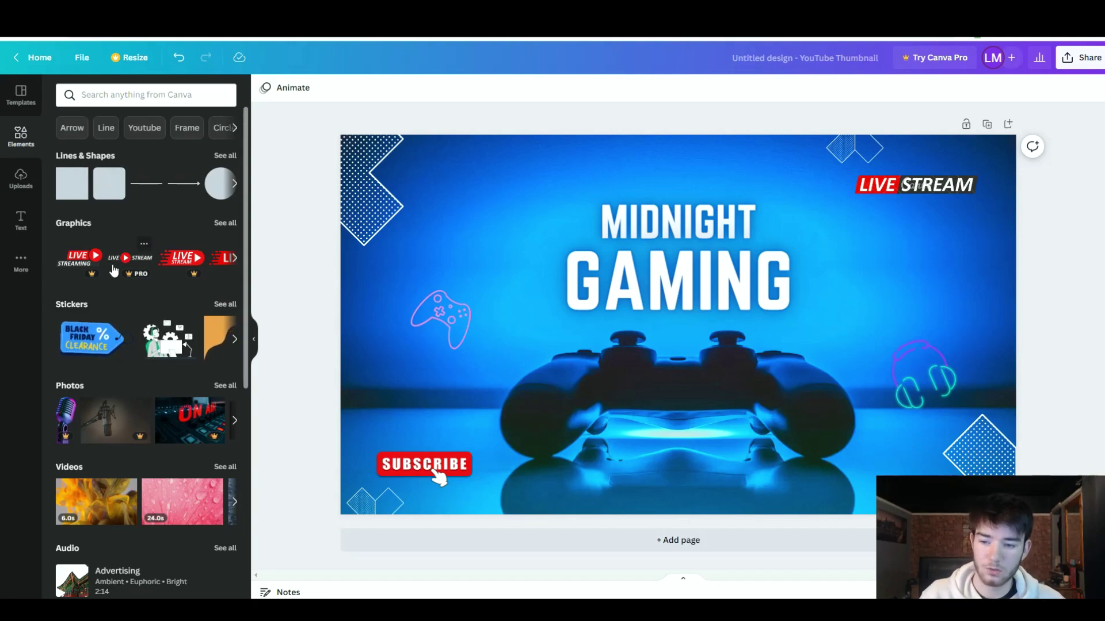
pyautogui.scroll(-1, 105, 394)
pyautogui.scroll(-3, 105, 393)
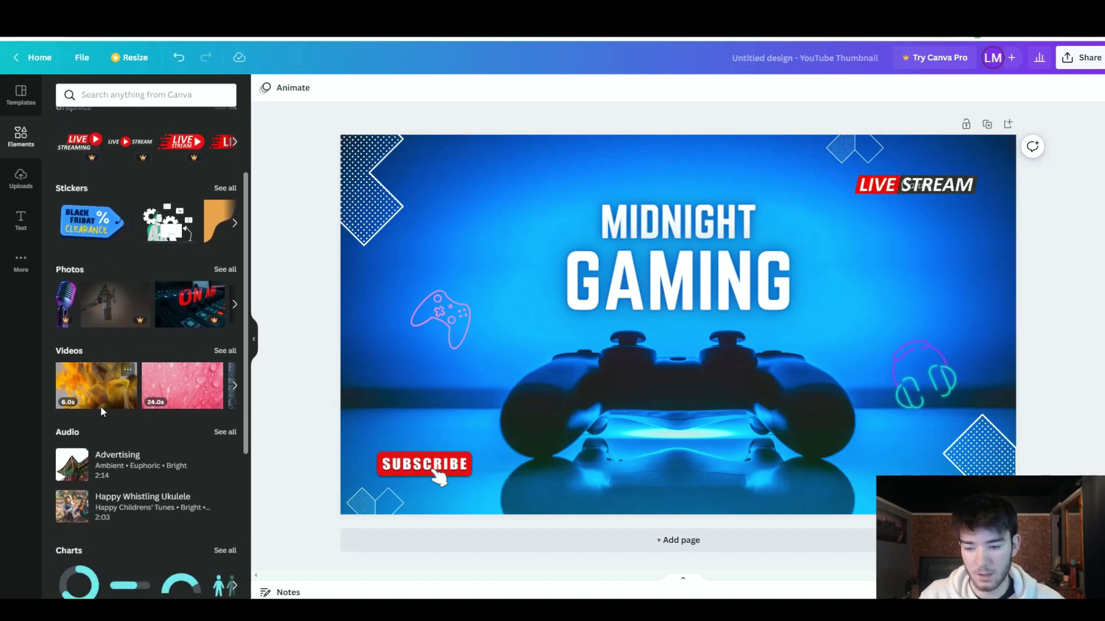
pyautogui.scroll(3, 146, 350)
pyautogui.scroll(1, 147, 350)
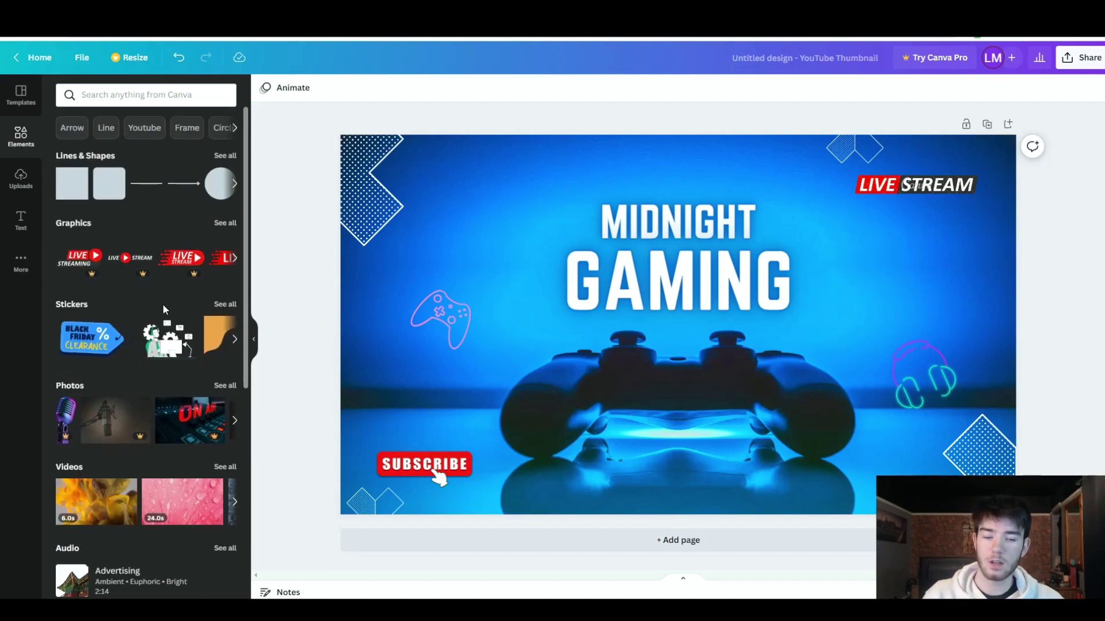
# Look through the Uploads and Text panels for media and heading options
pyautogui.click(26, 181)
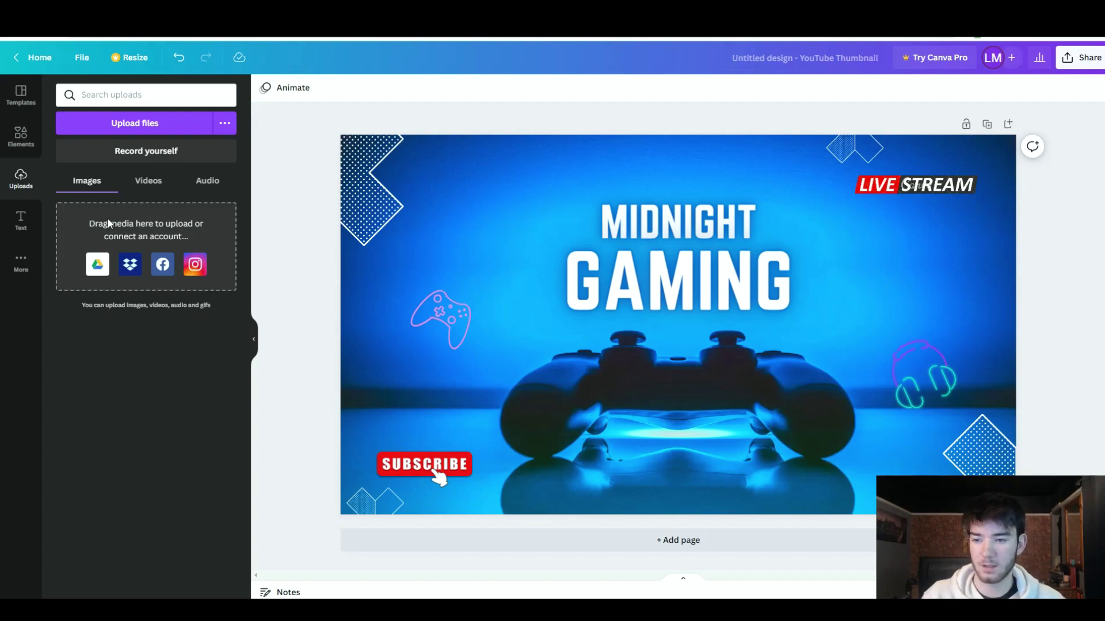
pyautogui.click(26, 210)
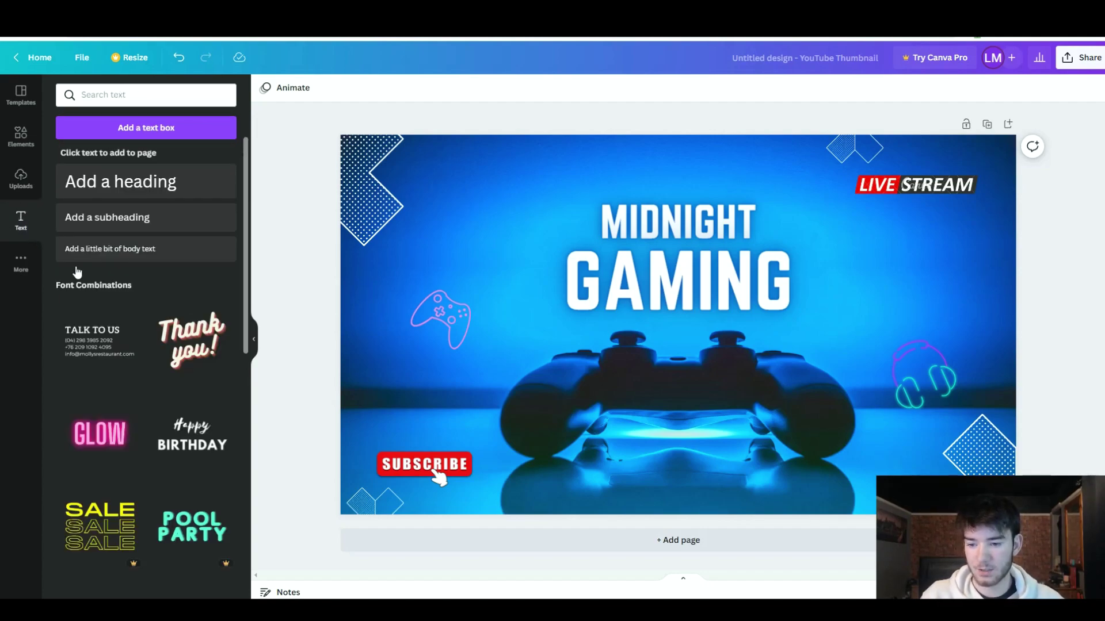
pyautogui.scroll(-2, 140, 349)
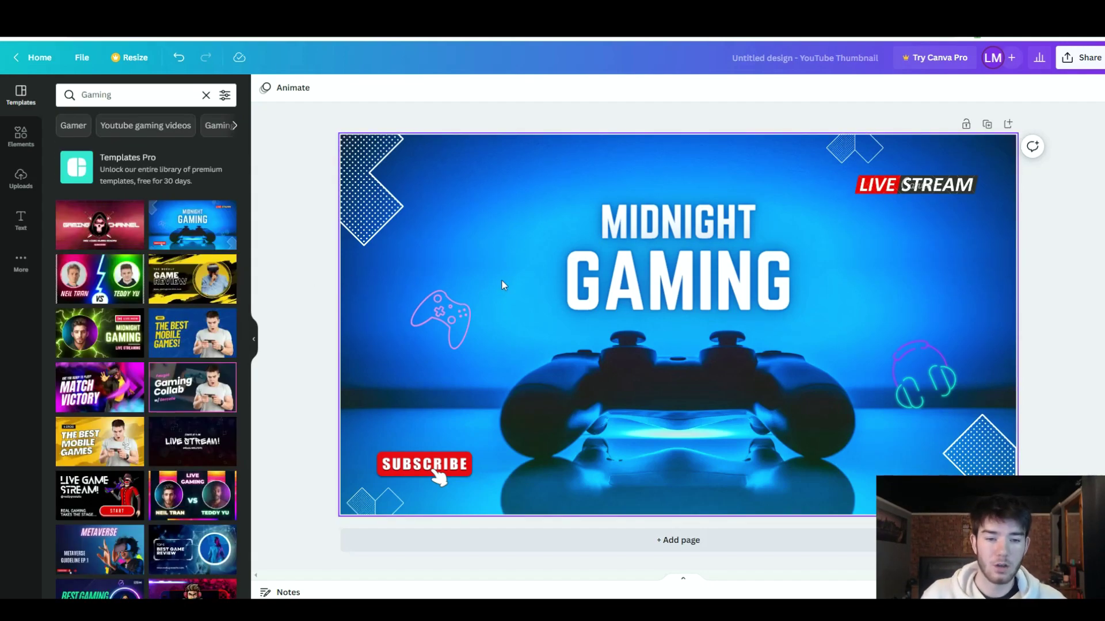
pyautogui.click(586, 288)
pyautogui.click(614, 227)
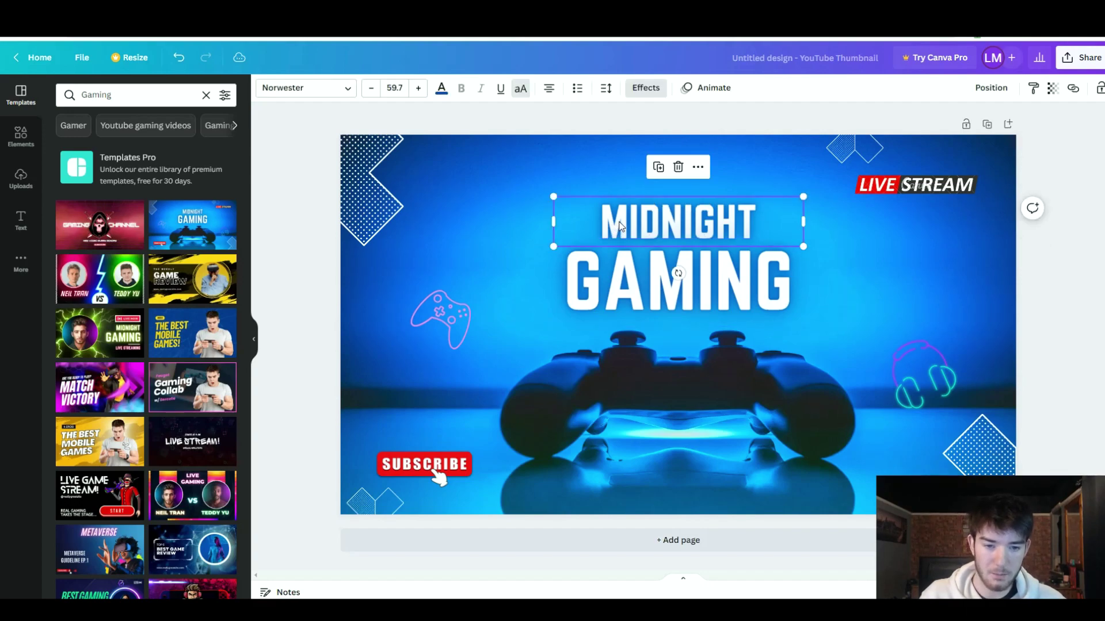
pyautogui.click(625, 277)
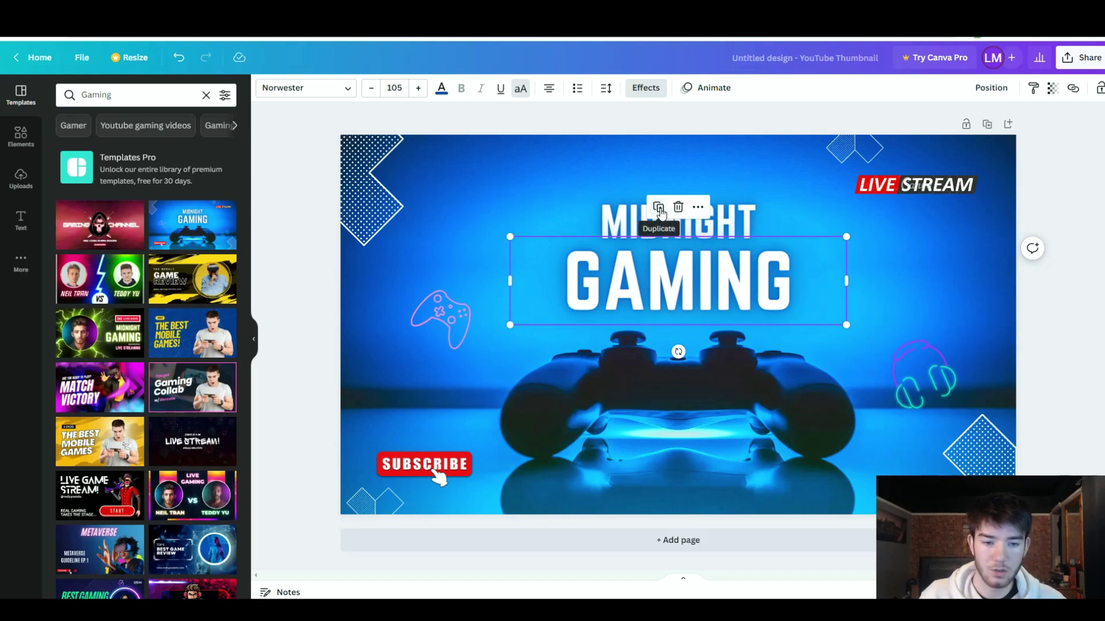
pyautogui.click(698, 209)
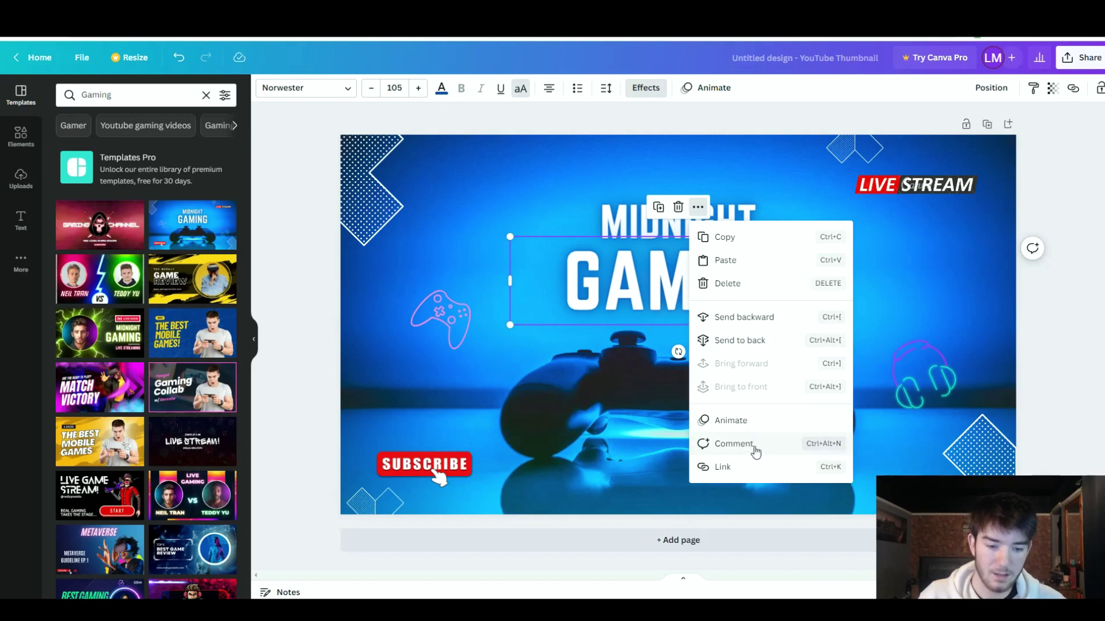
pyautogui.click(278, 221)
pyautogui.click(402, 194)
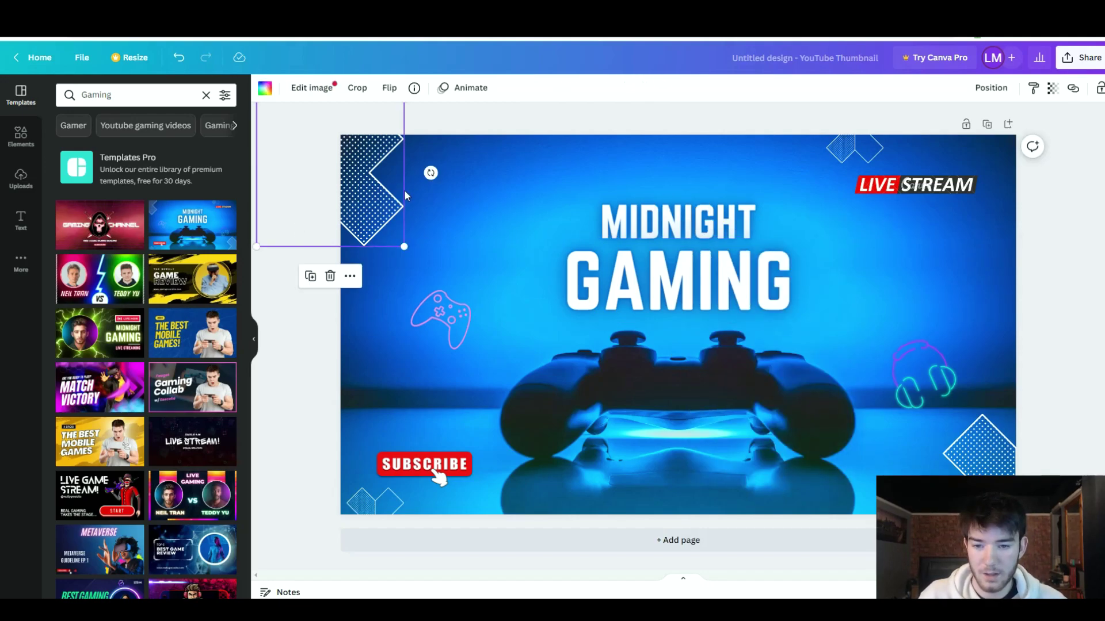
pyautogui.click(442, 127)
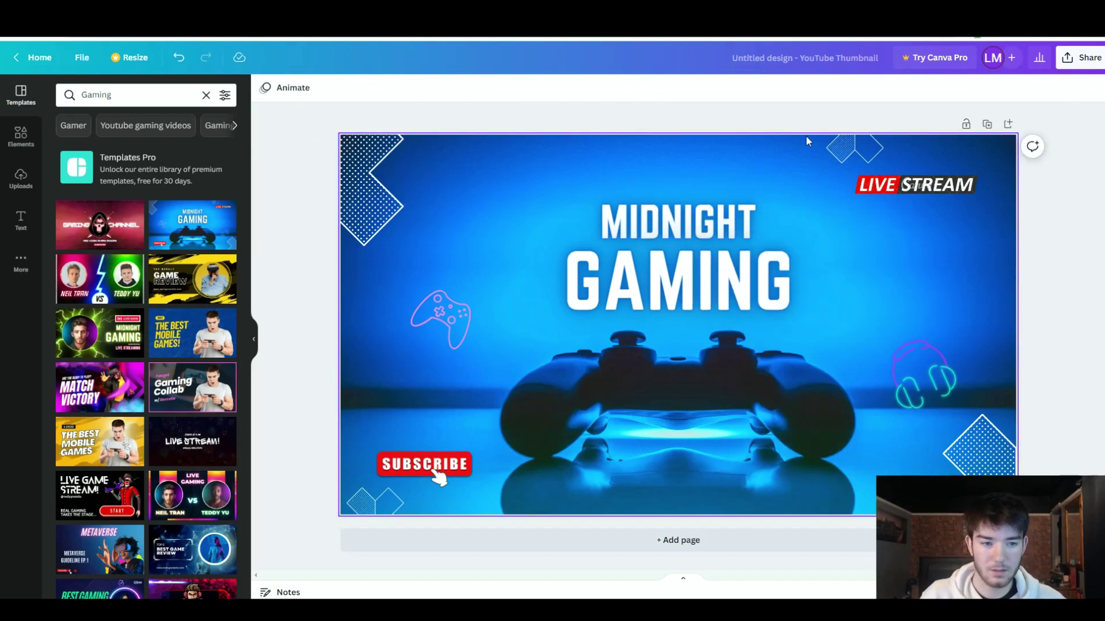
pyautogui.click(856, 151)
pyautogui.click(874, 196)
pyautogui.click(482, 395)
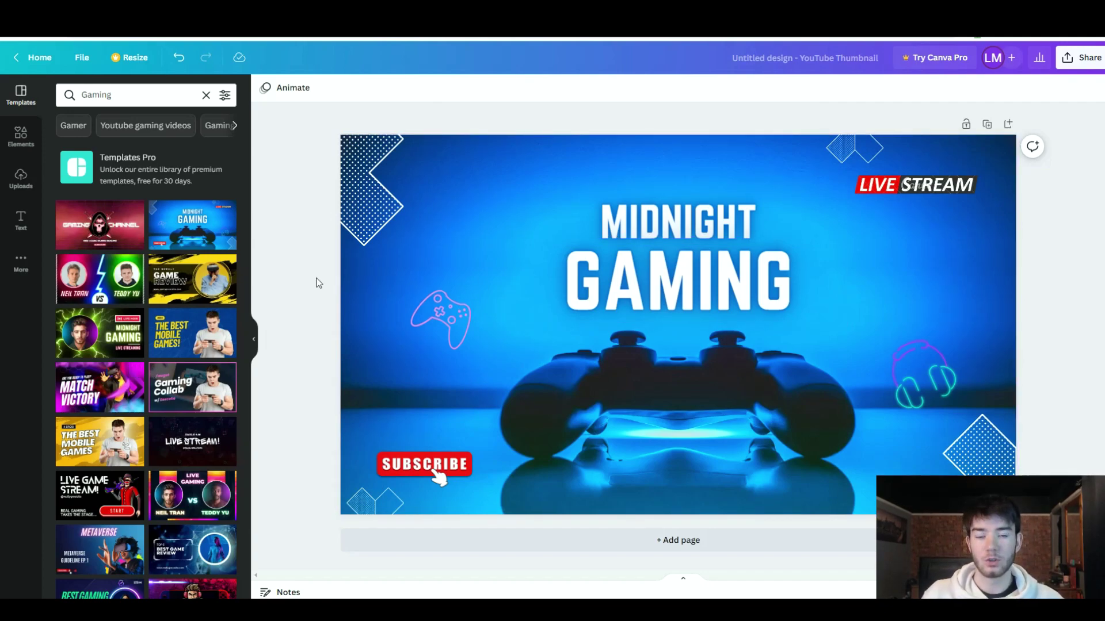
# Remove the template and add the dark microphone photo to the blank page
pyautogui.hotkey('ctrl', 'z')
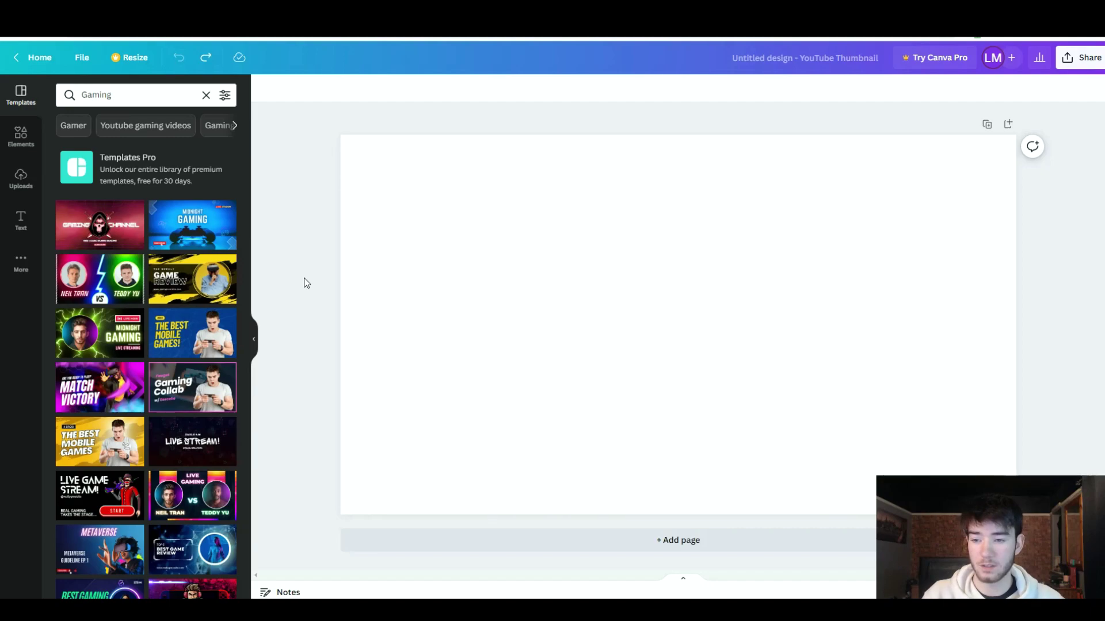
pyautogui.click(20, 136)
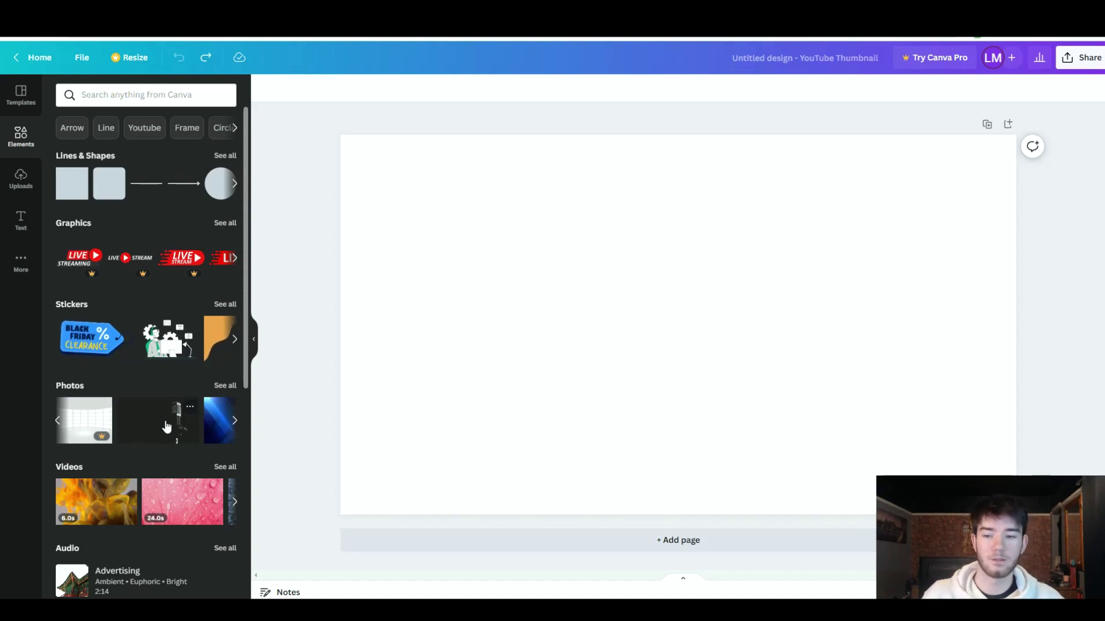
pyautogui.moveTo(167, 425); pyautogui.dragTo(411, 264)
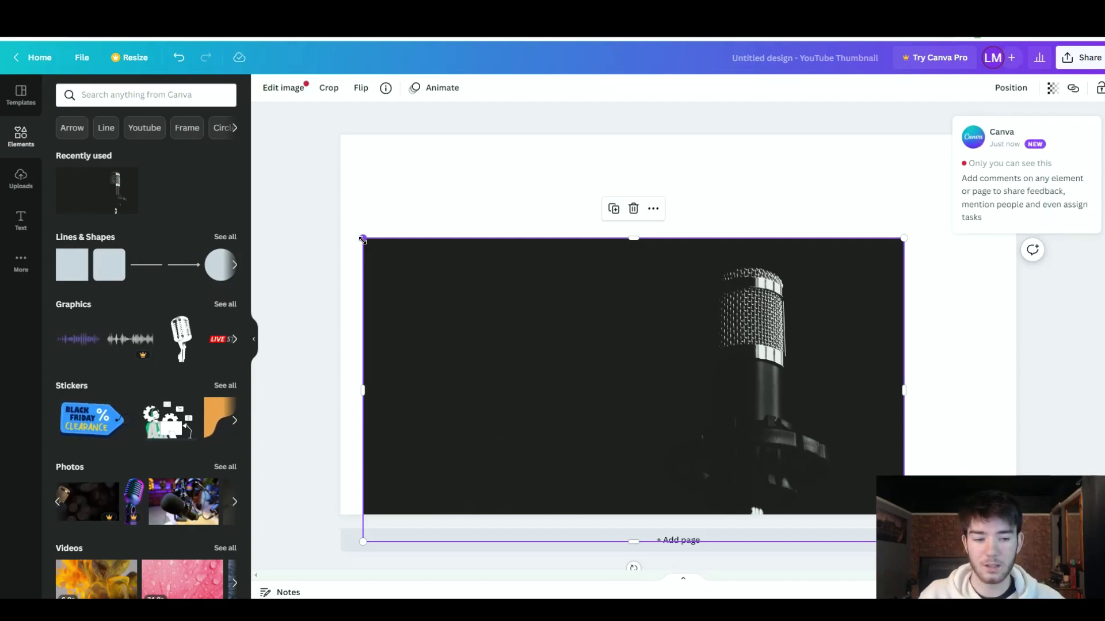
# Stretch the microphone photo from its corner until it covers the whole page
pyautogui.moveTo(639, 240); pyautogui.dragTo(644, 271)
pyautogui.hotkey('ctrl', 'z')
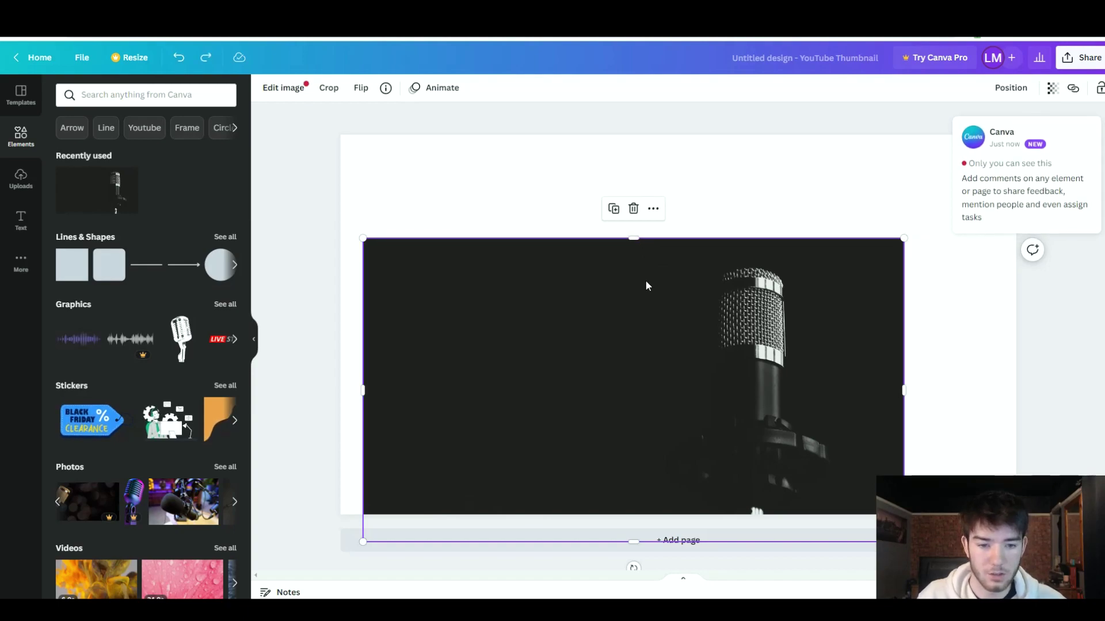
pyautogui.hotkey('ctrl', 'y')
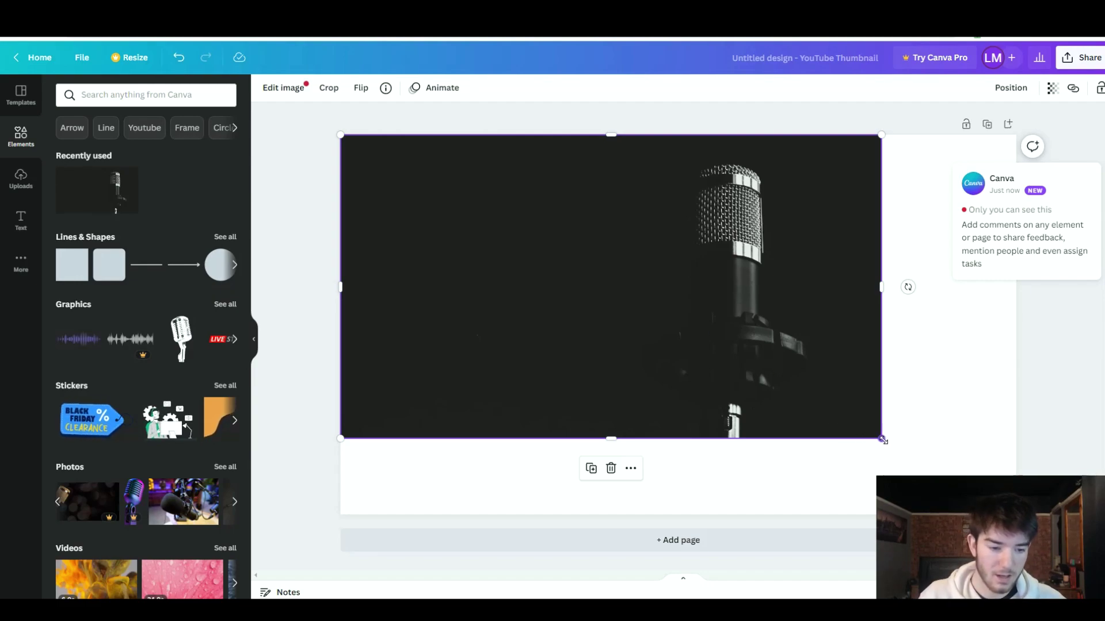
pyautogui.moveTo(885, 441); pyautogui.dragTo(1019, 517)
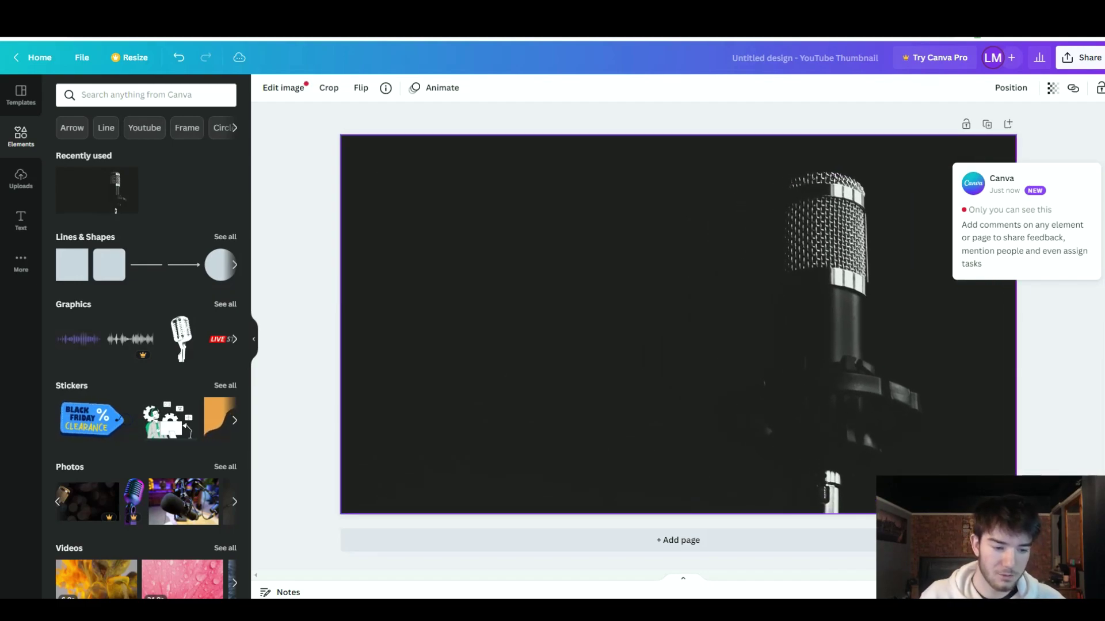
# Add a hexagon outline from Lines & Shapes and enlarge it on the thumbnail's left side
pyautogui.click(1059, 459)
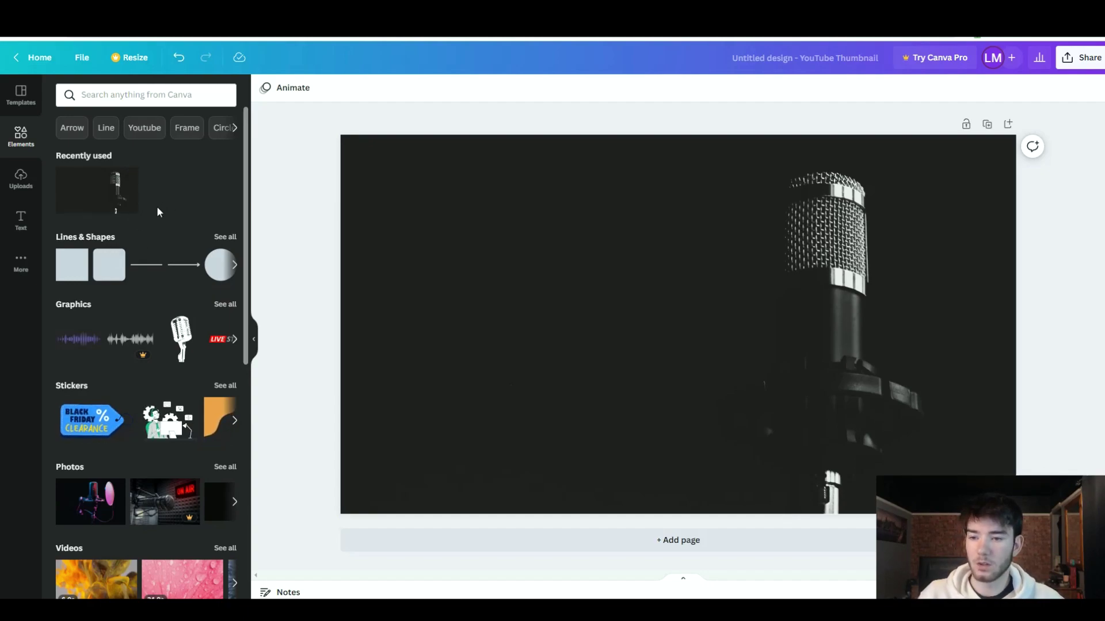
pyautogui.click(236, 267)
pyautogui.click(237, 267)
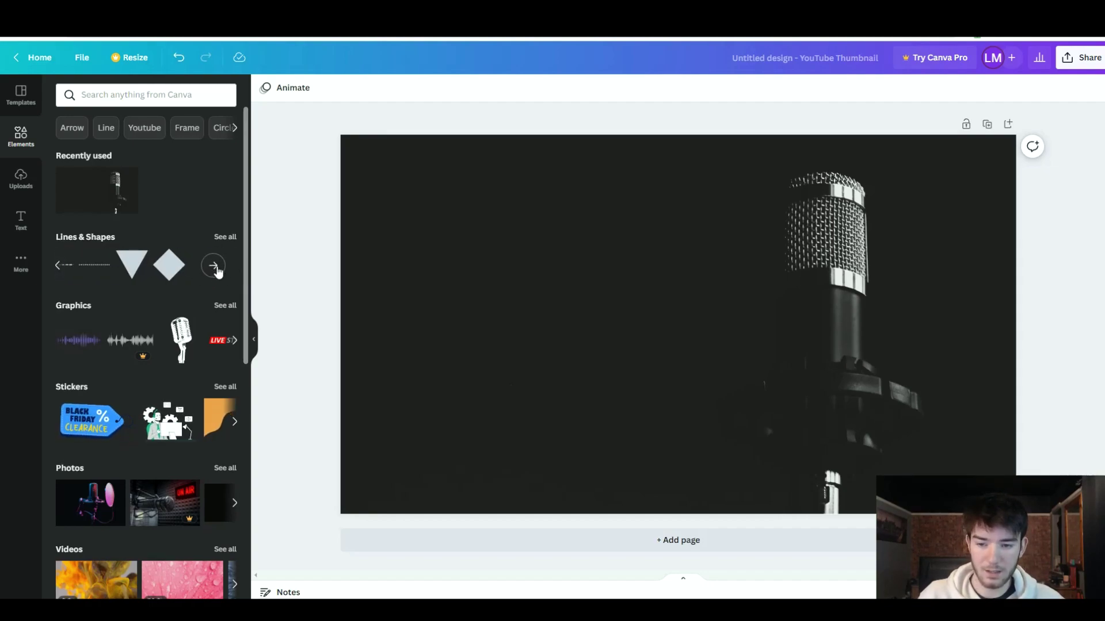
pyautogui.click(212, 266)
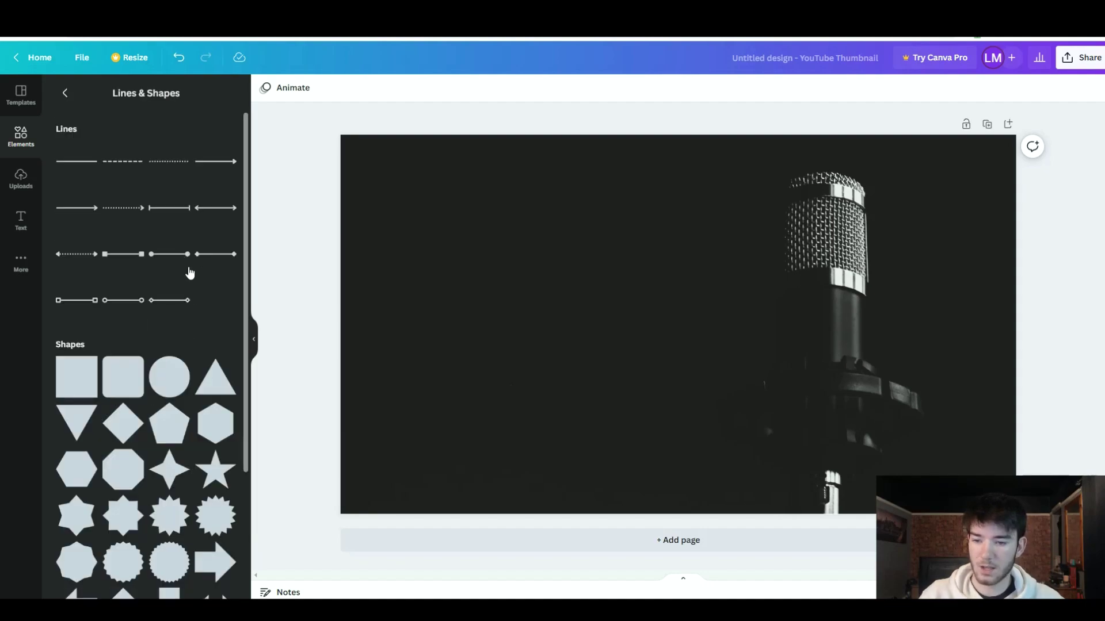
pyautogui.scroll(-2, 190, 294)
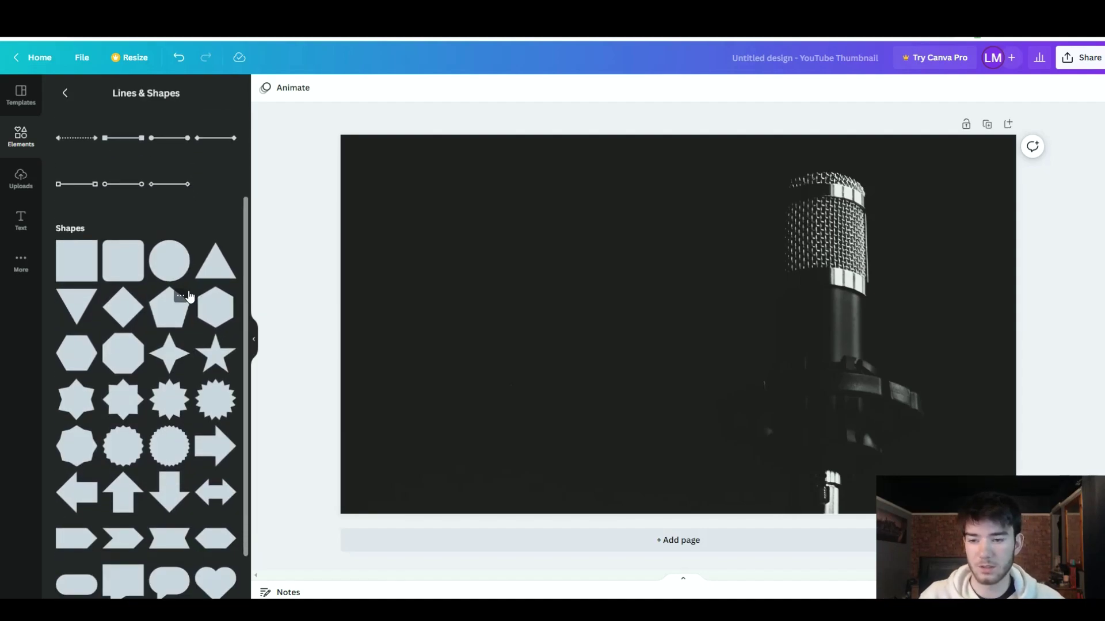
pyautogui.scroll(-3, 184, 311)
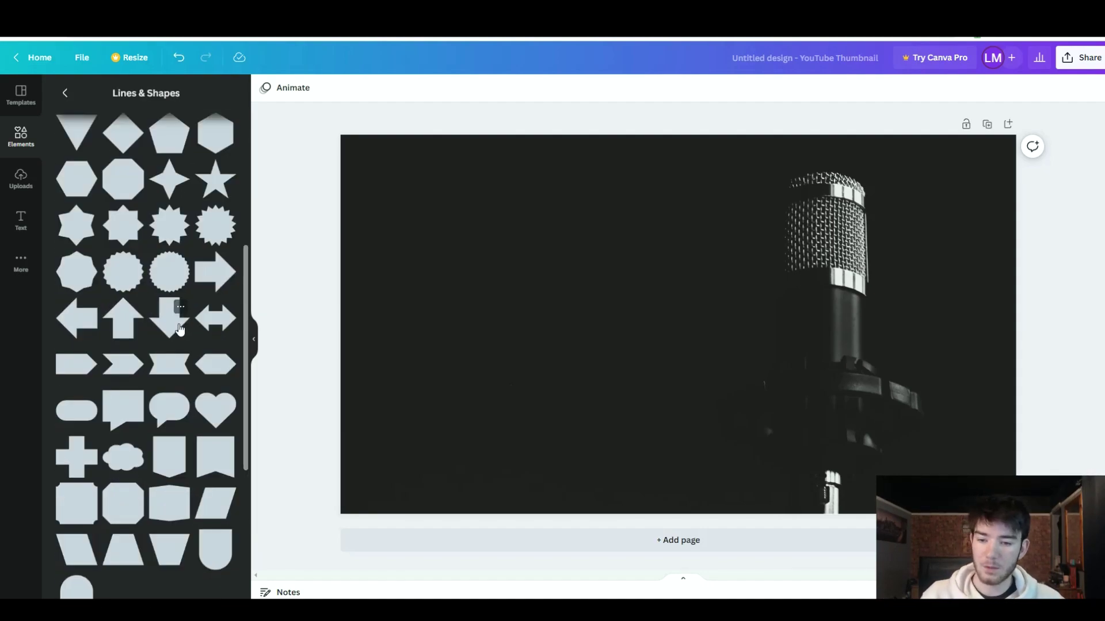
pyautogui.scroll(-4, 178, 333)
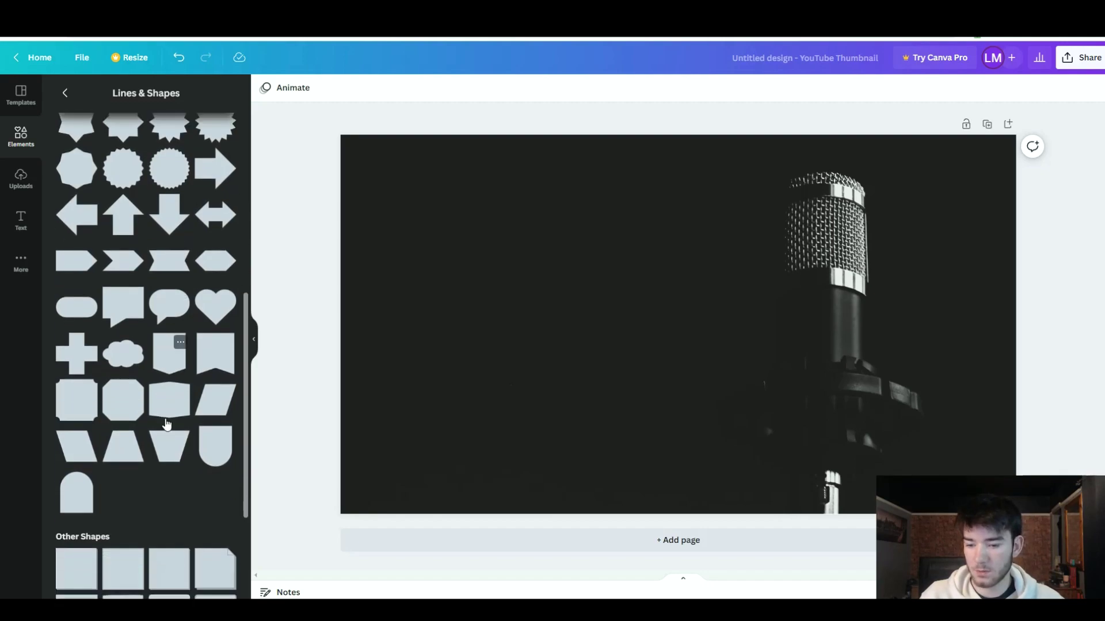
pyautogui.scroll(-4, 166, 425)
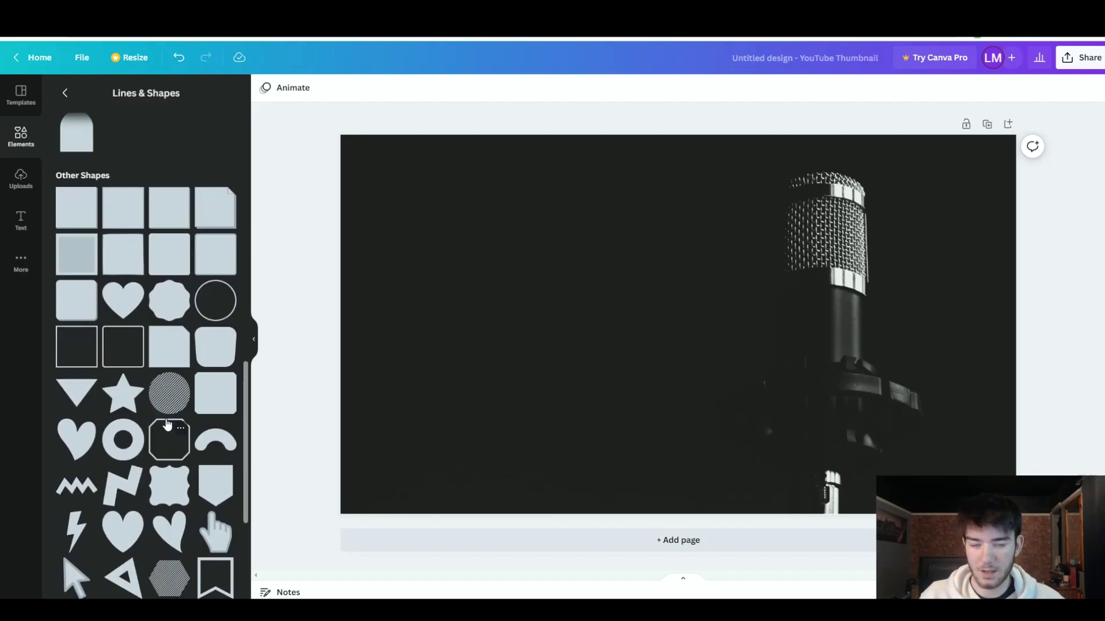
pyautogui.scroll(-5, 169, 422)
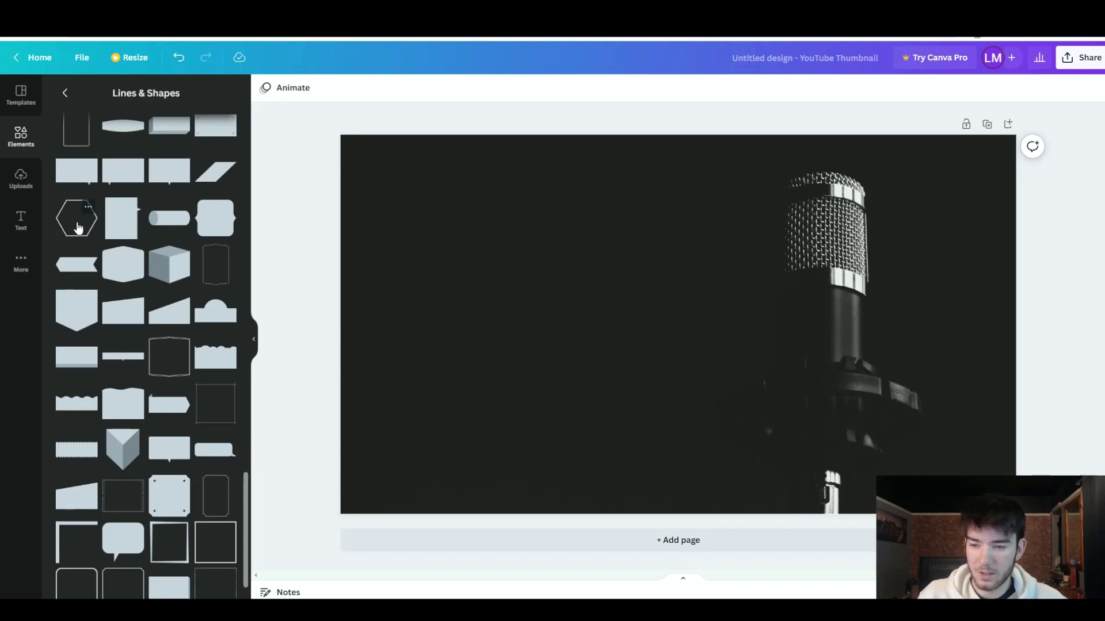
pyautogui.moveTo(79, 228); pyautogui.dragTo(500, 278)
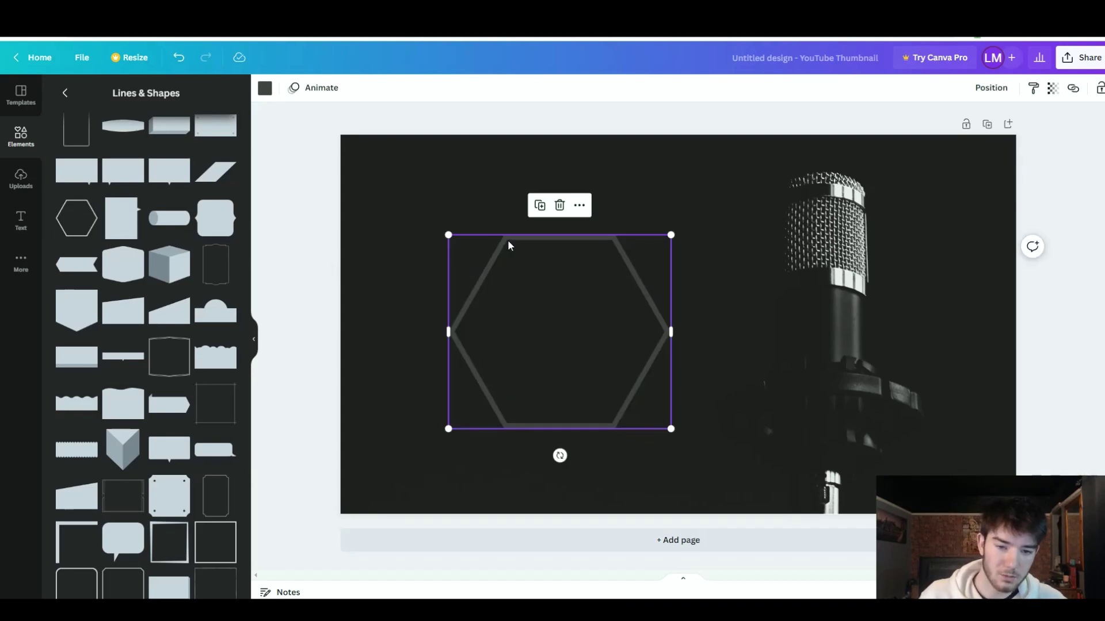
pyautogui.moveTo(448, 235); pyautogui.dragTo(392, 188)
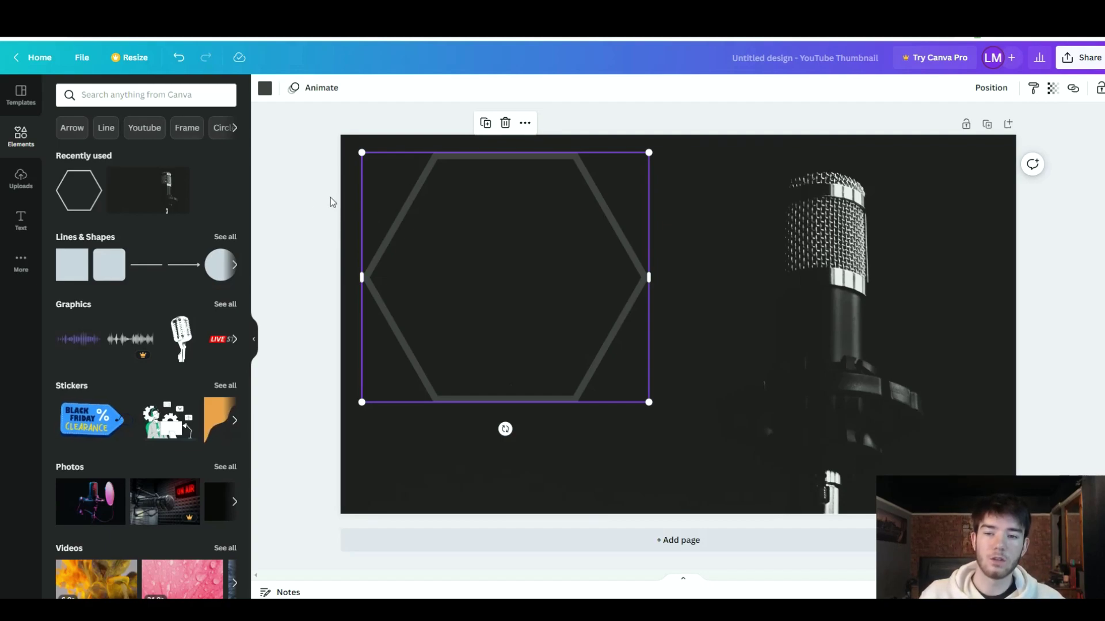
# Make the hexagon outline white and shift it lower within the left half
pyautogui.click(264, 89)
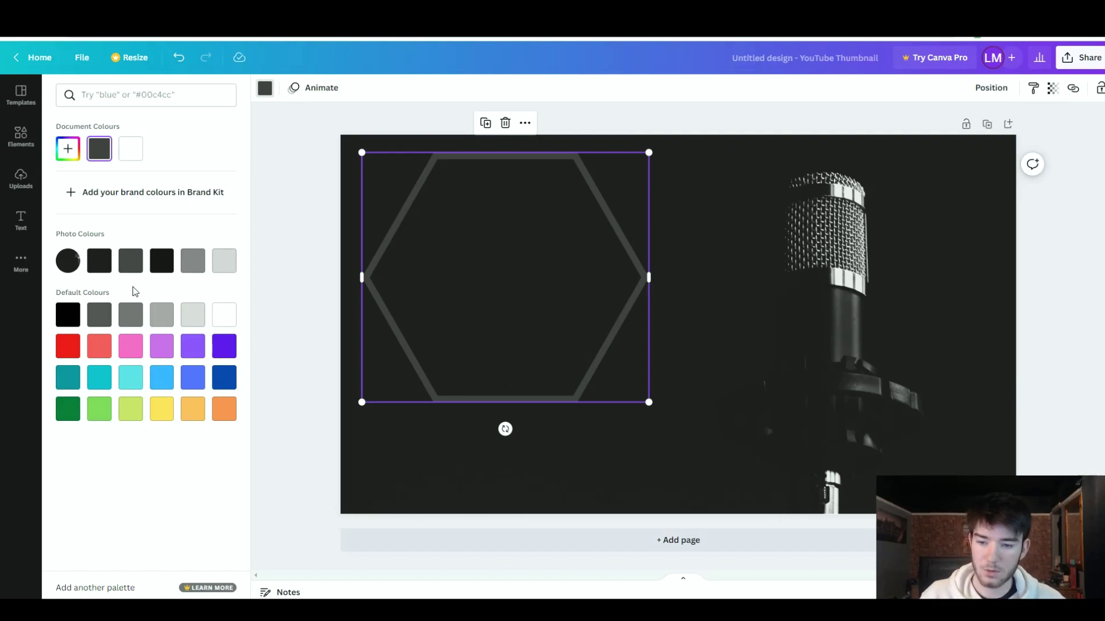
pyautogui.click(225, 316)
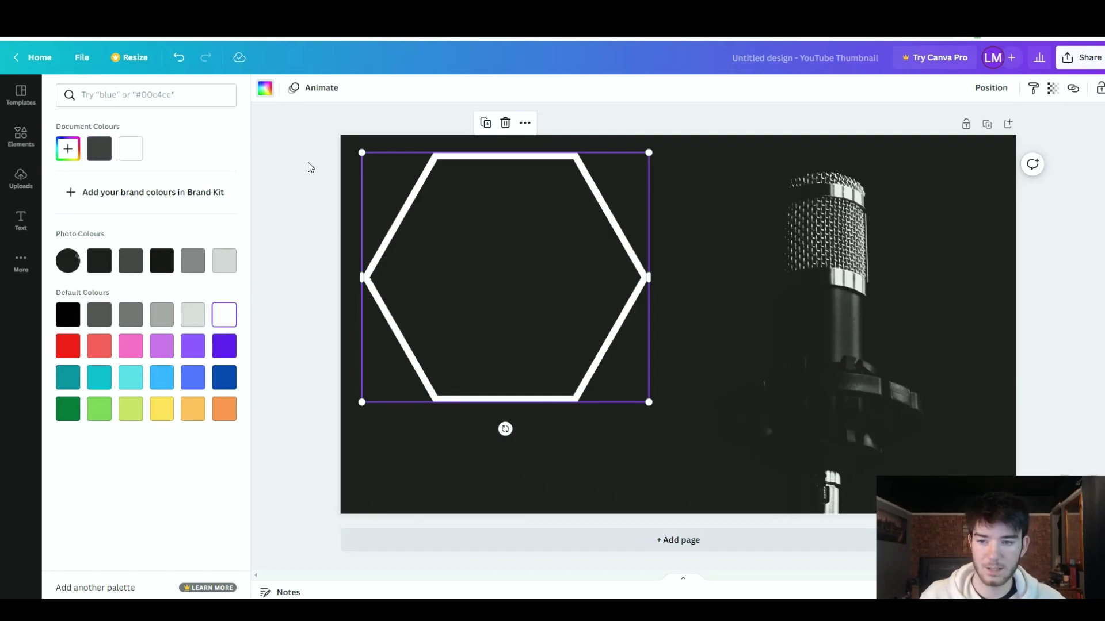
pyautogui.moveTo(520, 269); pyautogui.dragTo(605, 317)
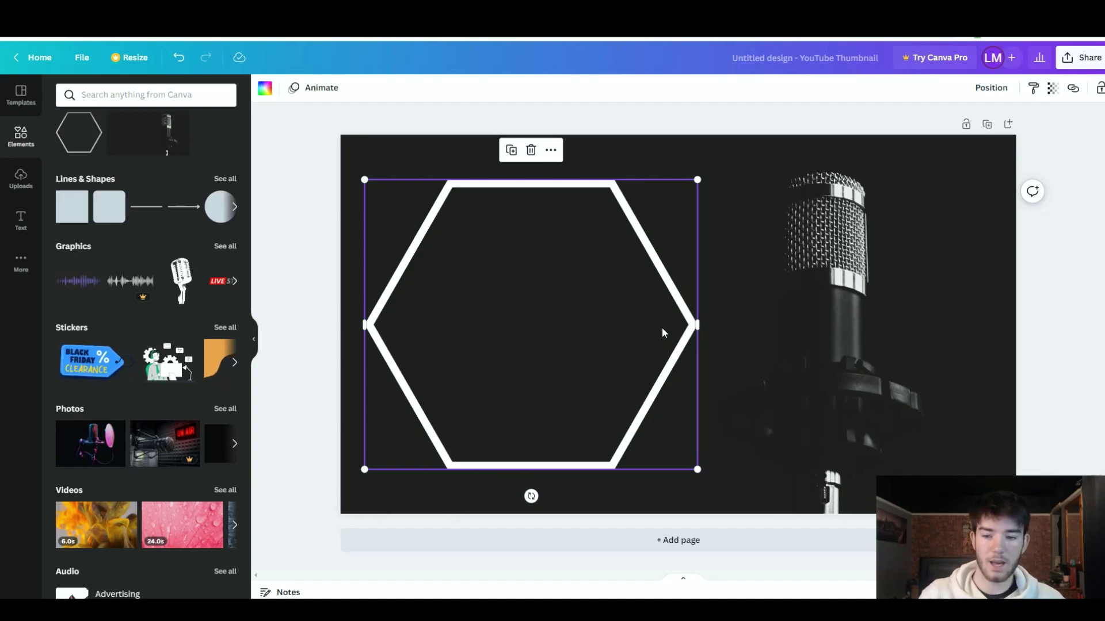
# Drag the vintage microphone graphic from Graphics into the lower part of the hexagon
pyautogui.press('Escape')
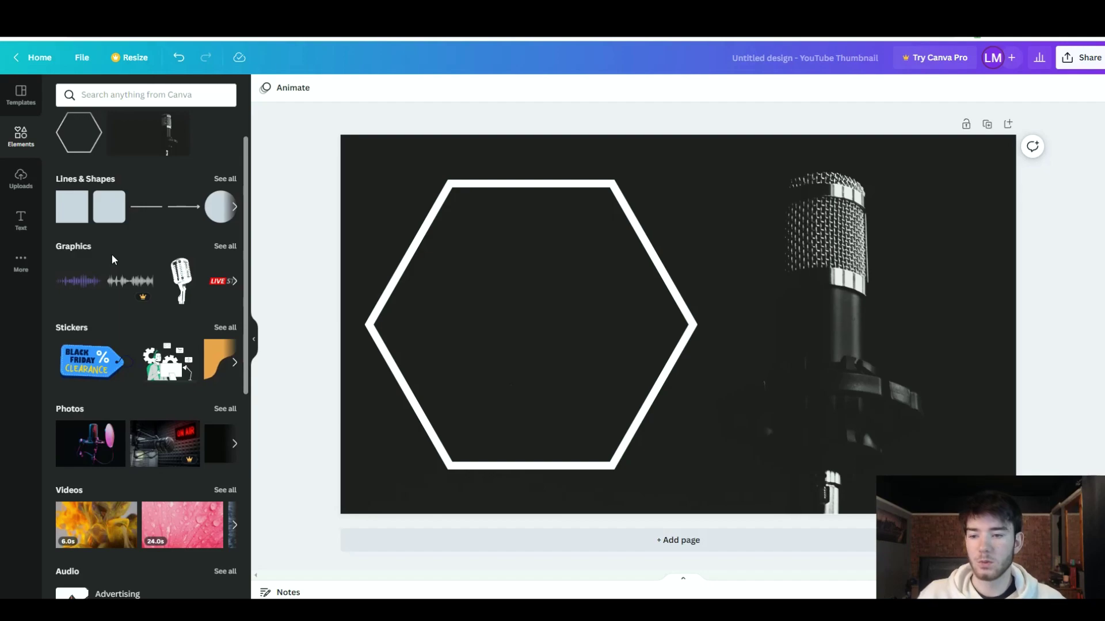
pyautogui.click(234, 281)
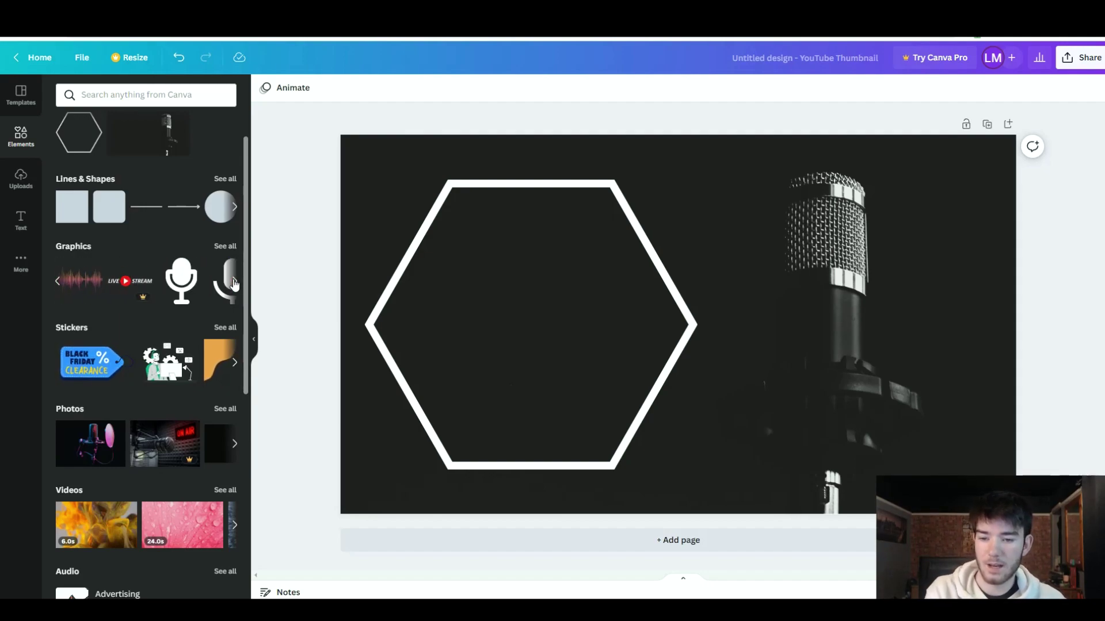
pyautogui.click(235, 282)
pyautogui.click(234, 282)
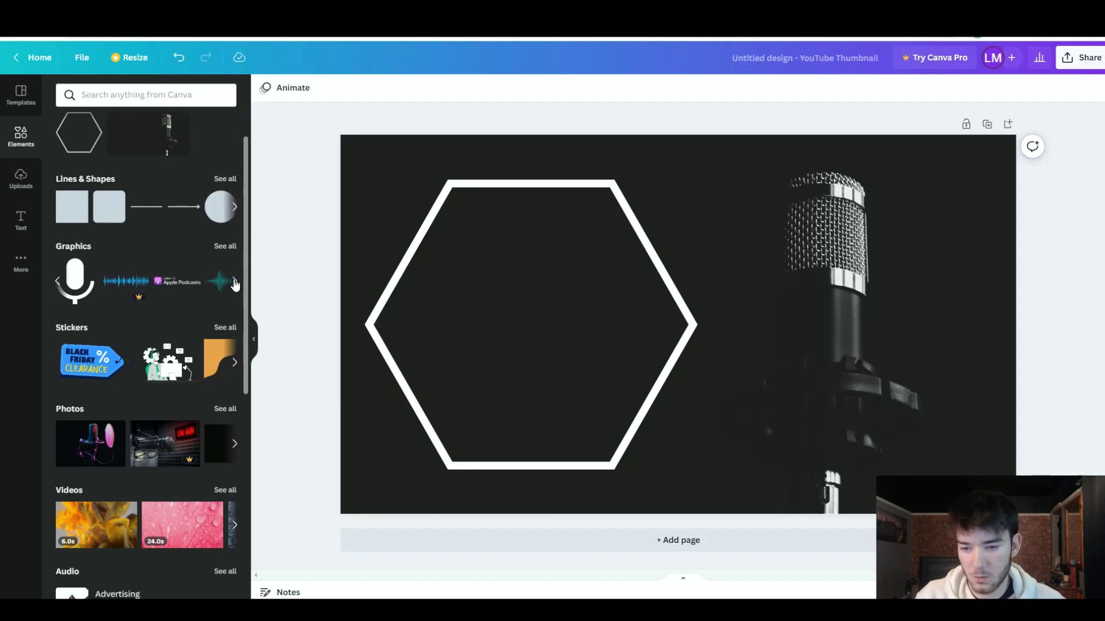
pyautogui.click(224, 247)
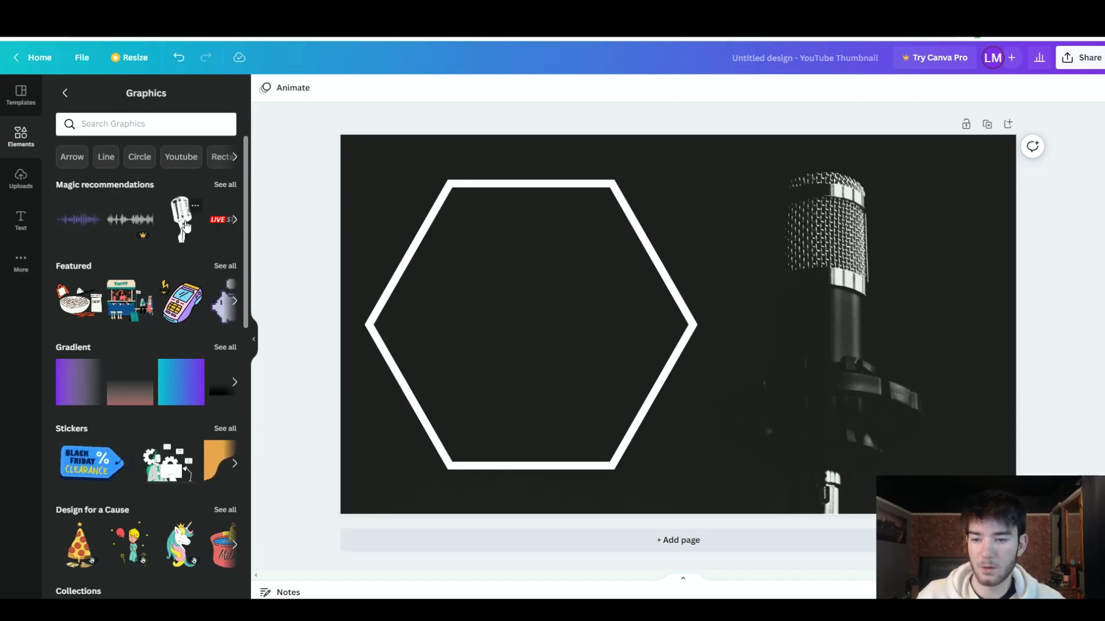
pyautogui.moveTo(184, 225); pyautogui.dragTo(564, 394)
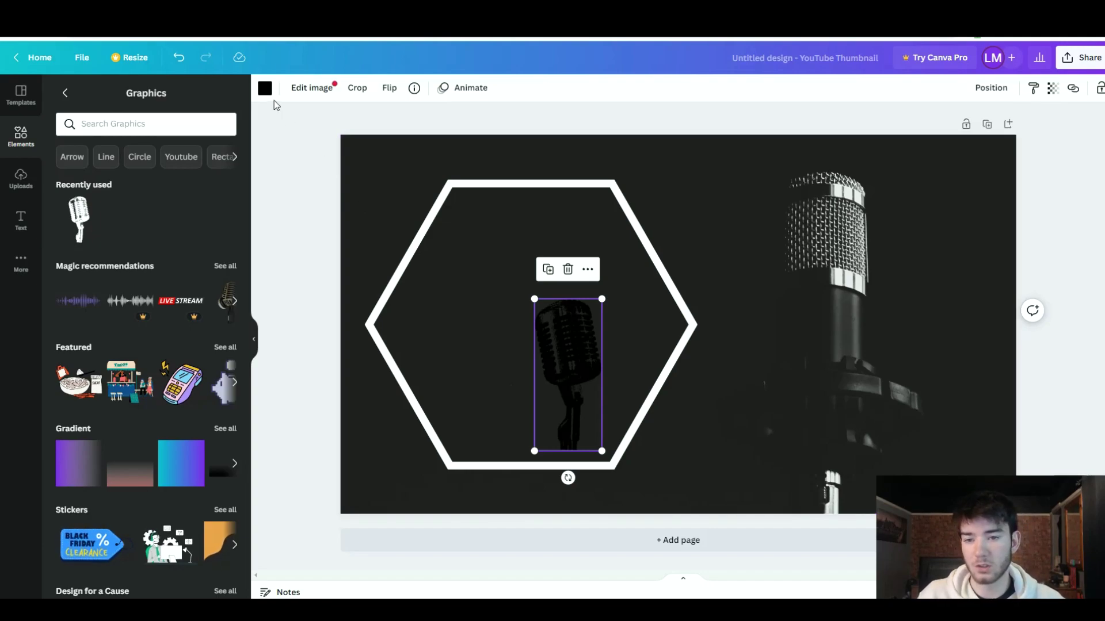
# Recolour the microphone graphic white and deselect everything
pyautogui.click(264, 88)
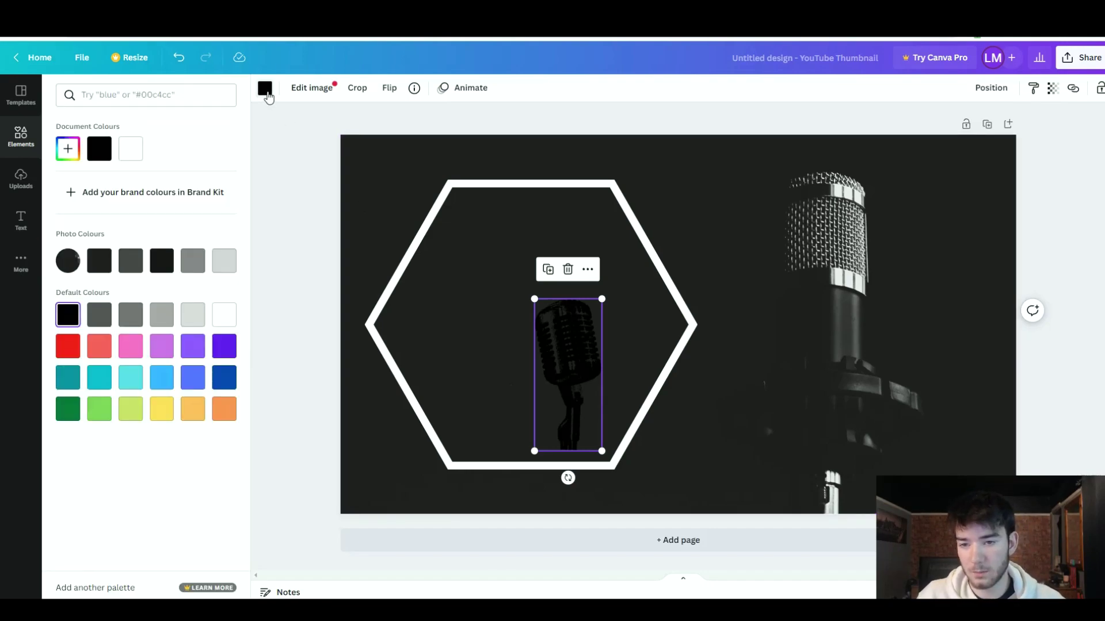
pyautogui.click(131, 151)
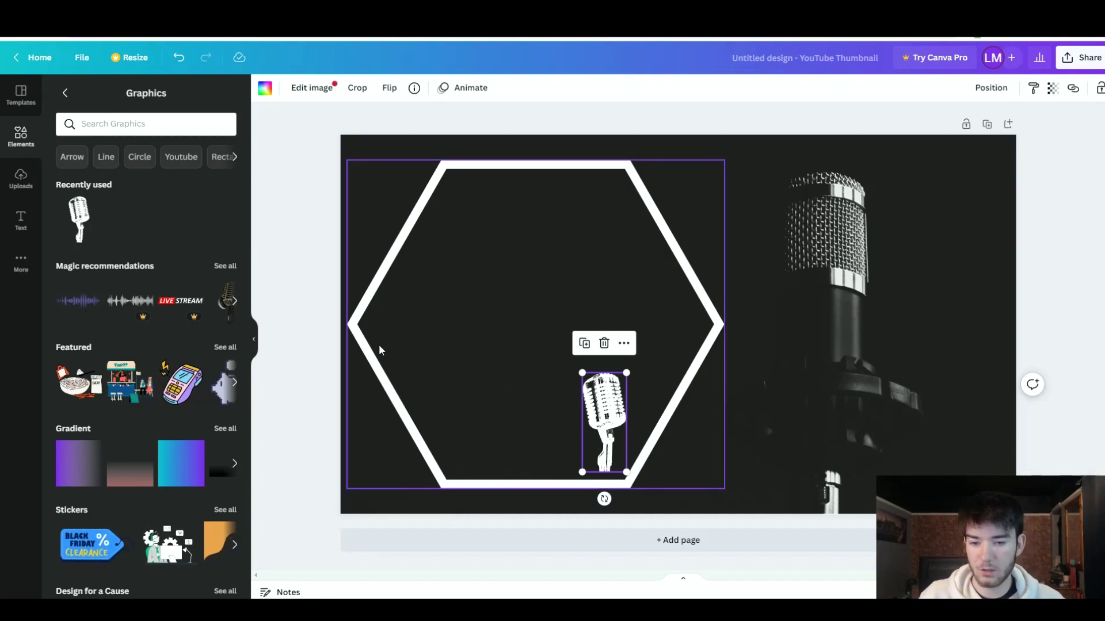
pyautogui.click(309, 316)
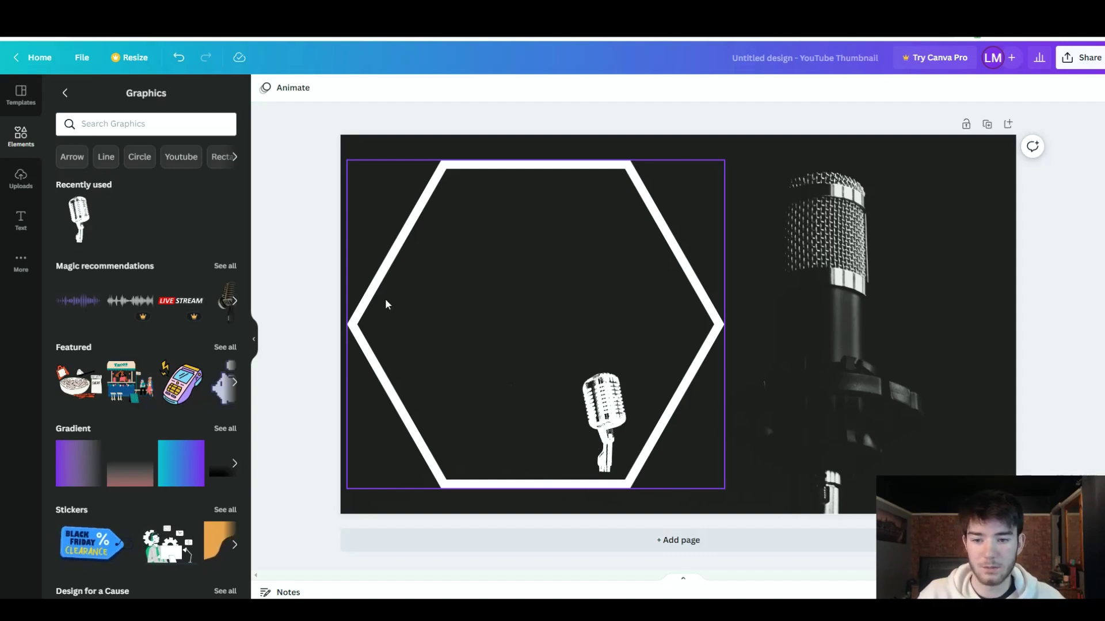
pyautogui.click(309, 286)
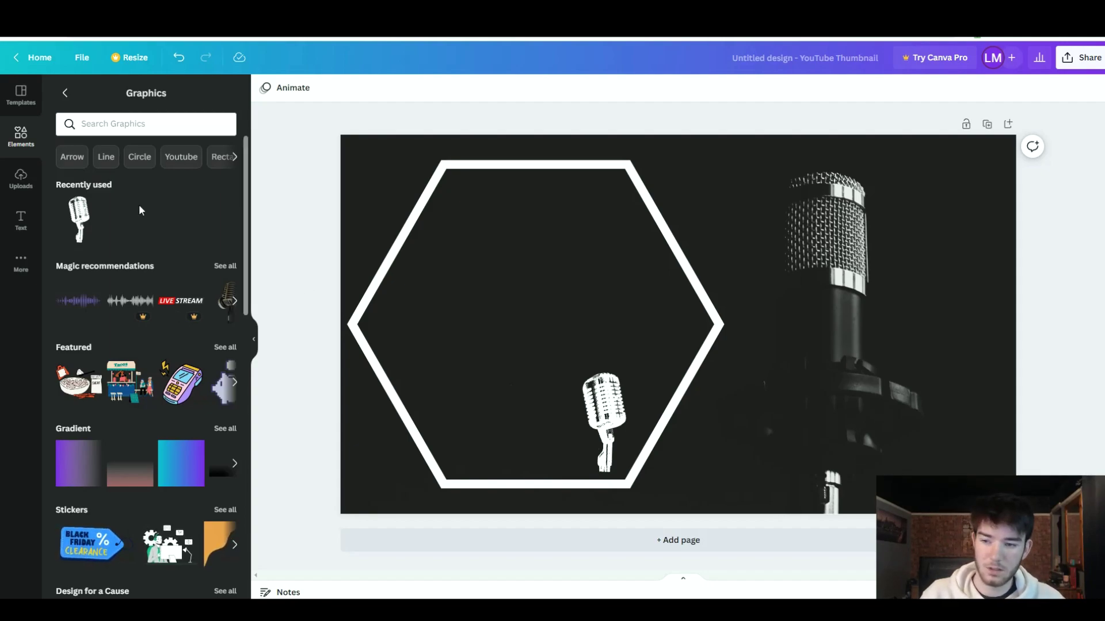
# Add a heading text box reading 'MUSIC THUMBNAIL'
pyautogui.click(21, 136)
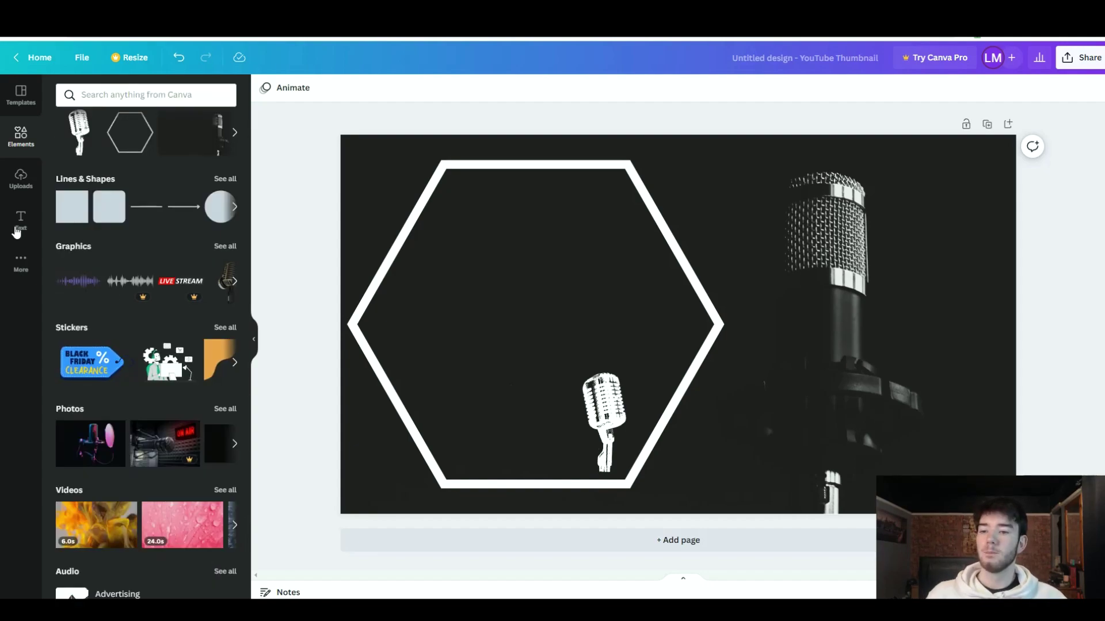
pyautogui.click(19, 230)
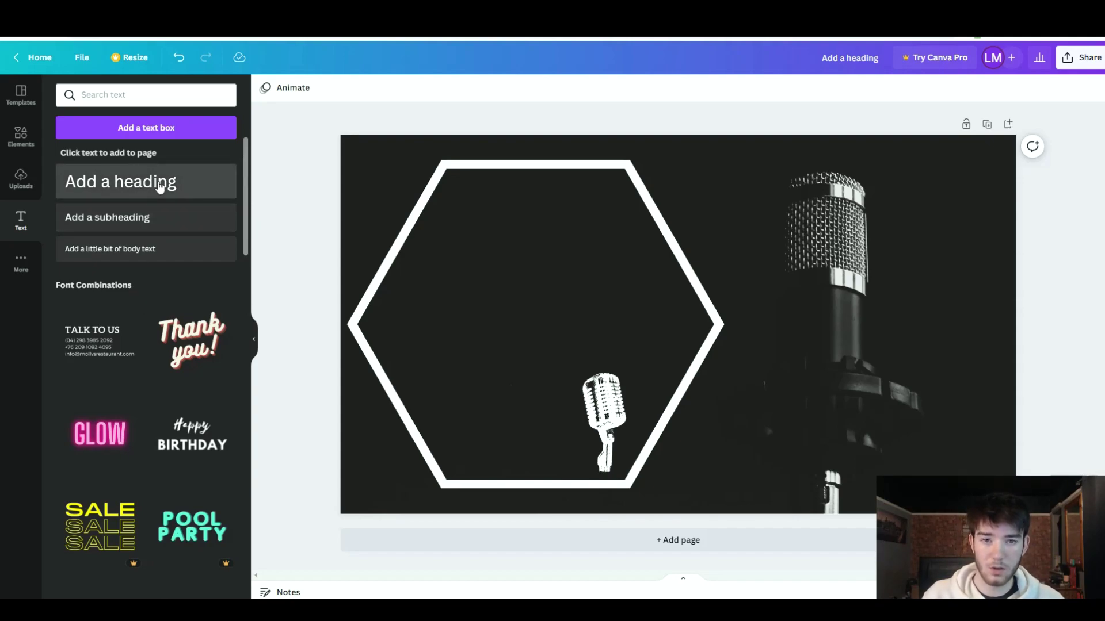
pyautogui.click(191, 179)
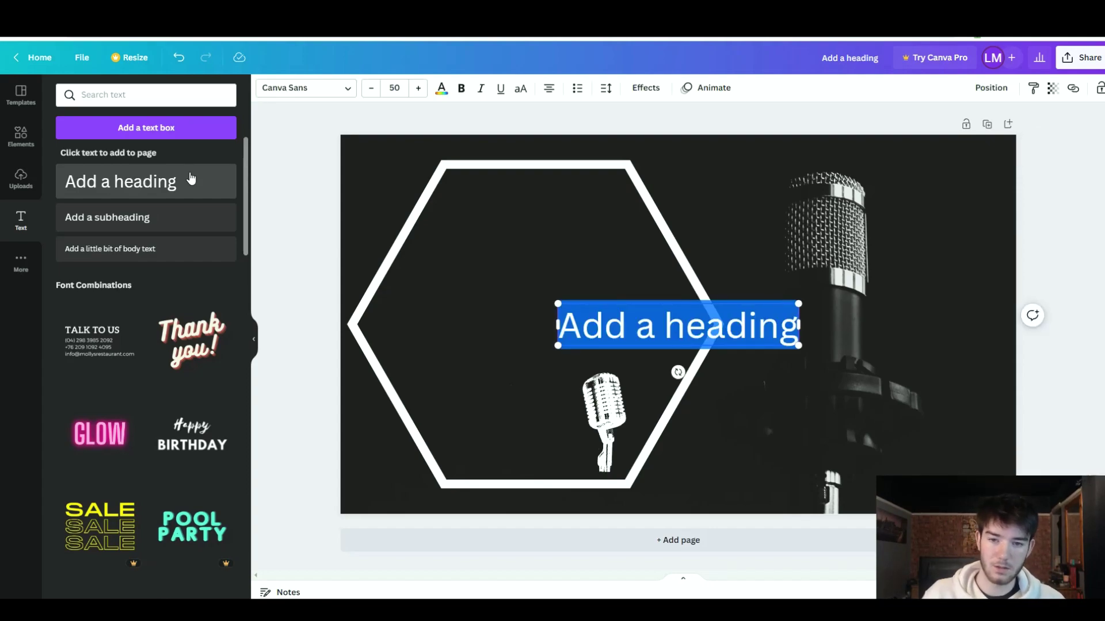
pyautogui.press('BackSpace')
pyautogui.press('BackSpace')
pyautogui.press('BackSpace')
pyautogui.press('BackSpace')
pyautogui.press('BackSpace')
pyautogui.press('BackSpace')
pyautogui.press('BackSpace')
pyautogui.press('BackSpace')
pyautogui.press('BackSpace')
pyautogui.press('BackSpace')
pyautogui.press('BackSpace')
pyautogui.press('BackSpace')
pyautogui.press('BackSpace')
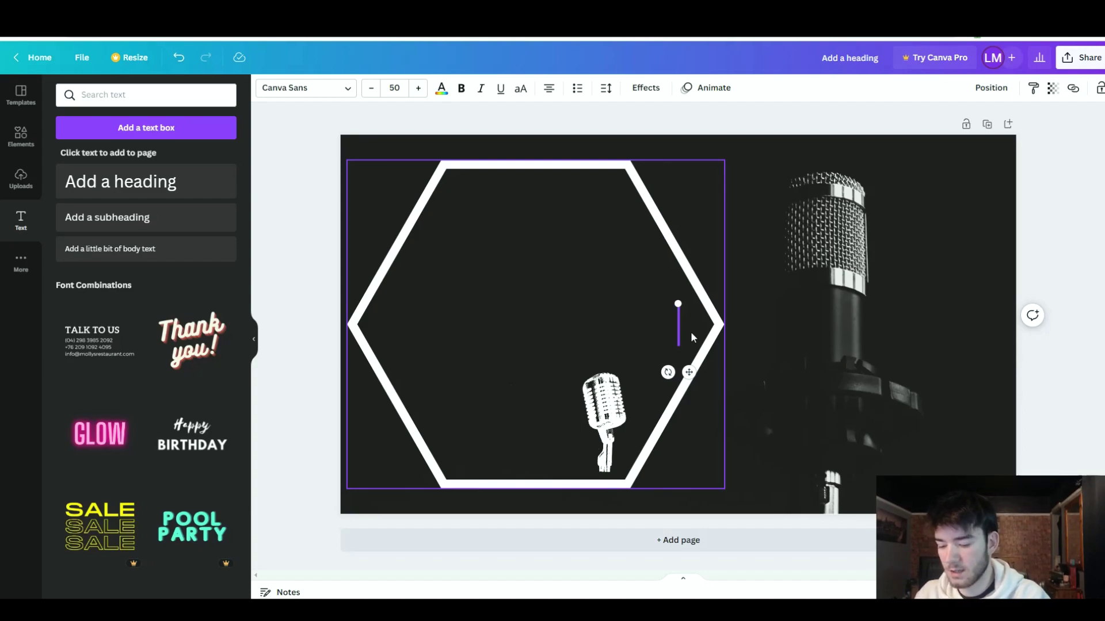
pyautogui.write('MUSIC THUMBNAIL')
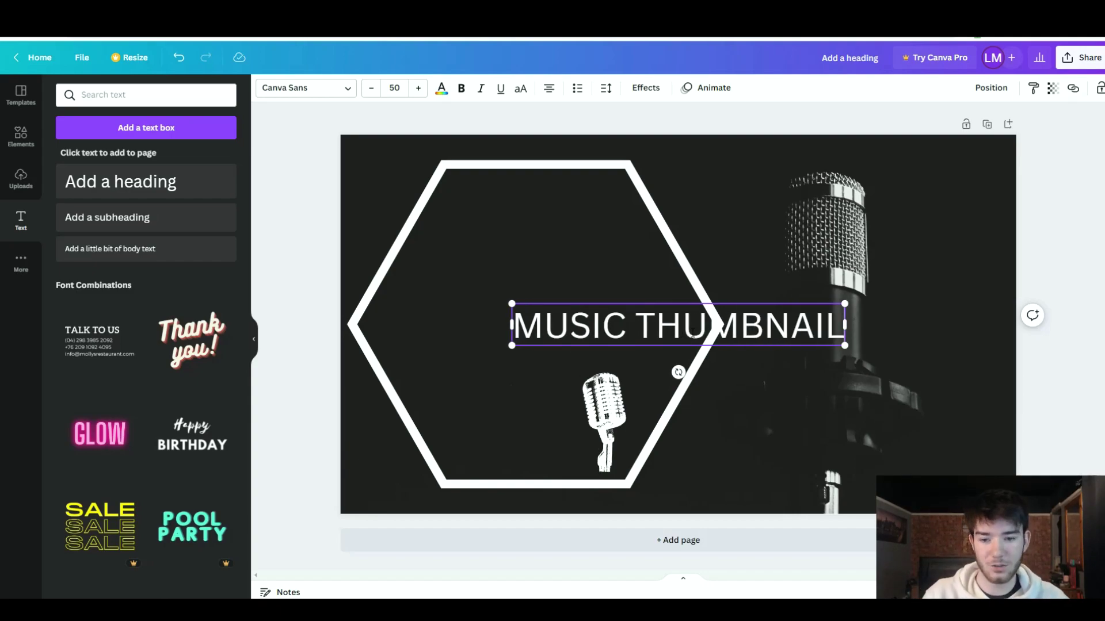
# Break the heading onto two lines and move it into the hexagon's upper centre
pyautogui.click(641, 328)
pyautogui.press('Return')
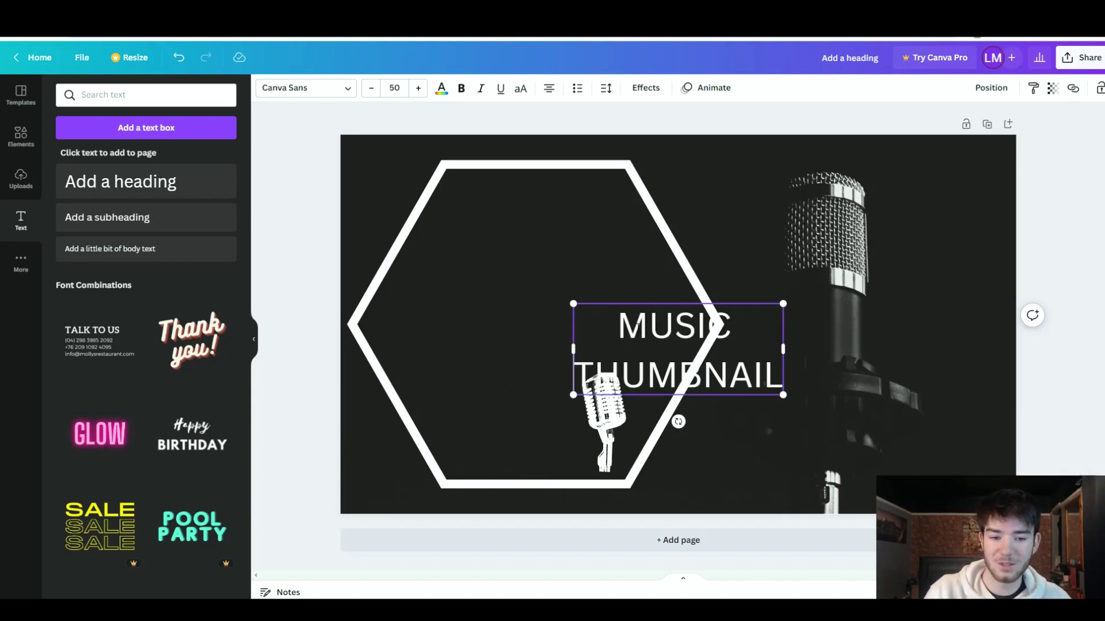
pyautogui.moveTo(696, 303); pyautogui.dragTo(554, 192)
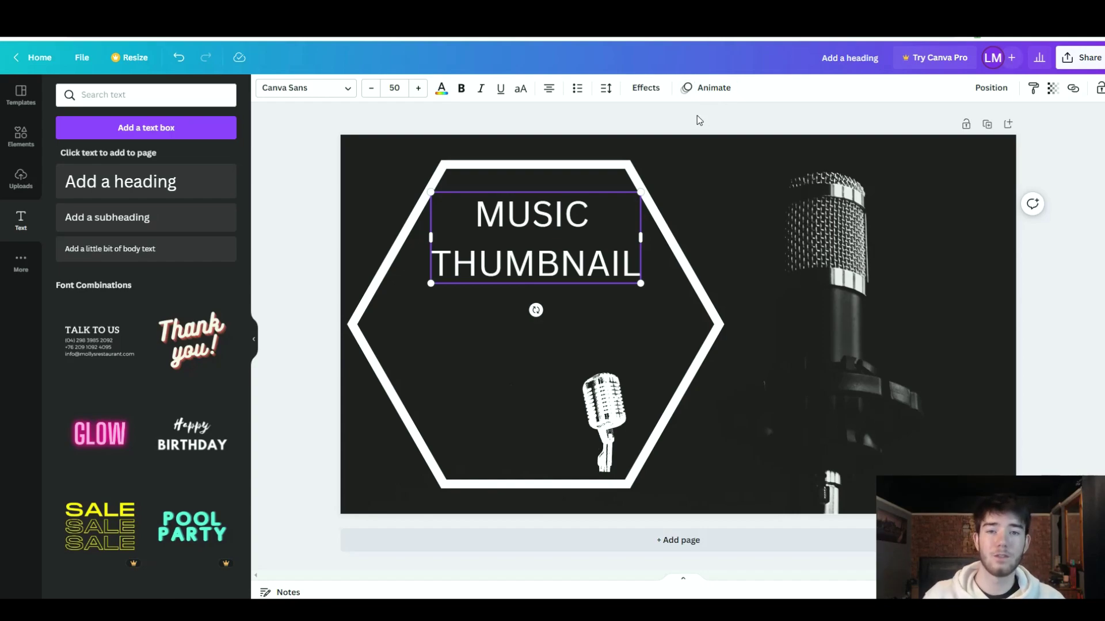
# Change the heading font to Agrandir Black
pyautogui.click(348, 88)
pyautogui.scroll(-3, 163, 301)
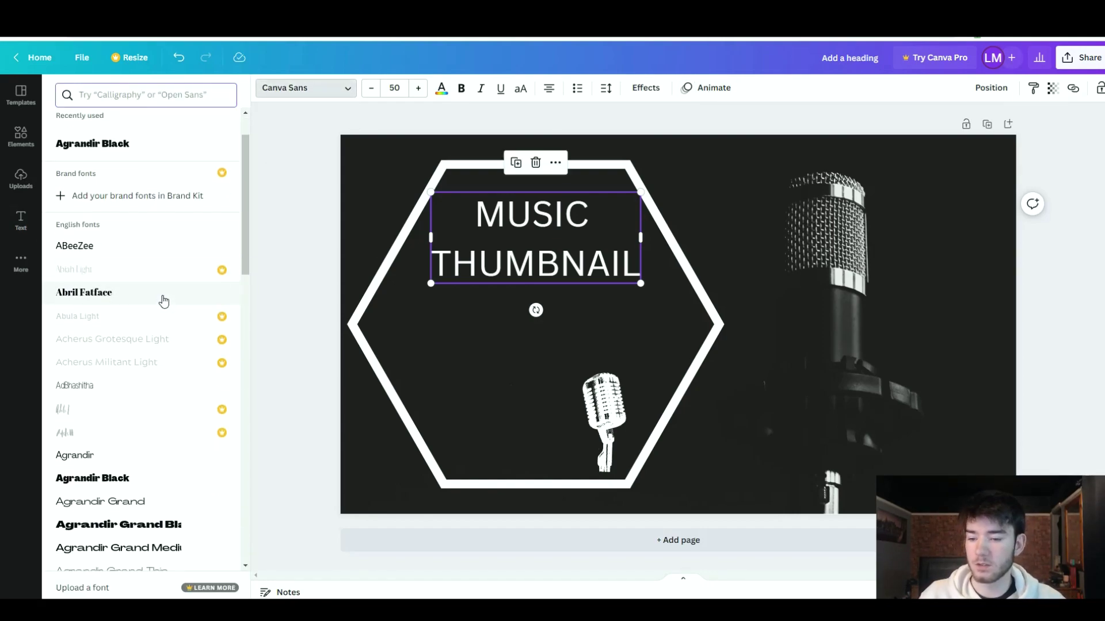
pyautogui.scroll(-1, 162, 342)
pyautogui.click(163, 364)
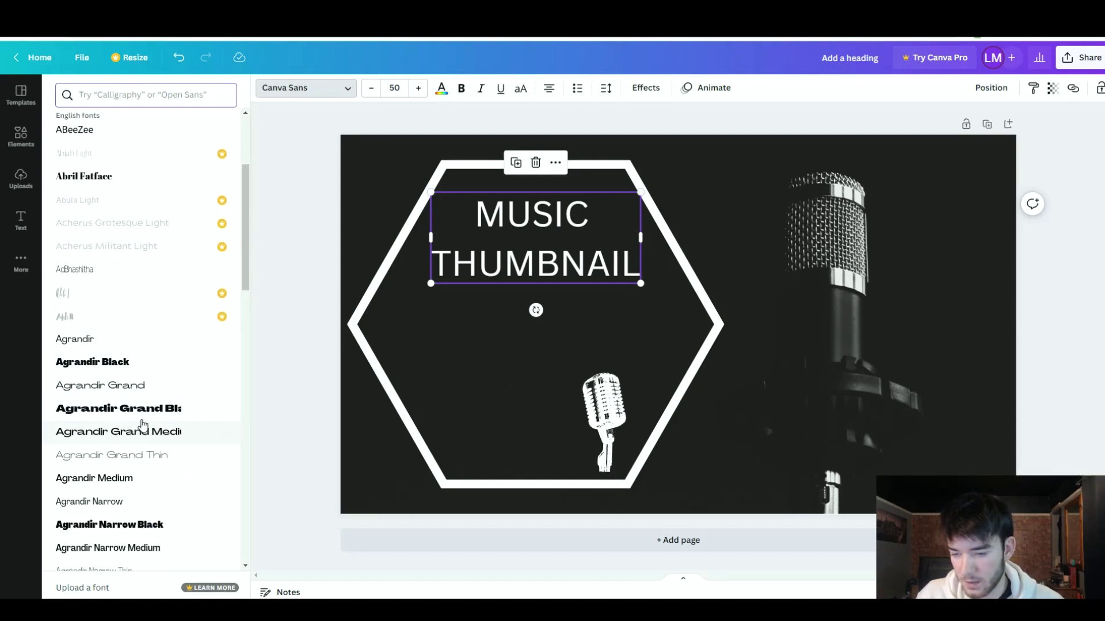
# Set the heading font size to 60 and finish editing the text
pyautogui.click(416, 95)
pyautogui.click(416, 96)
pyautogui.click(415, 95)
pyautogui.click(415, 96)
pyautogui.click(414, 95)
pyautogui.click(371, 95)
pyautogui.click(371, 95)
pyautogui.click(371, 95)
pyautogui.click(370, 95)
pyautogui.click(370, 95)
pyautogui.click(407, 88)
pyautogui.write('60')
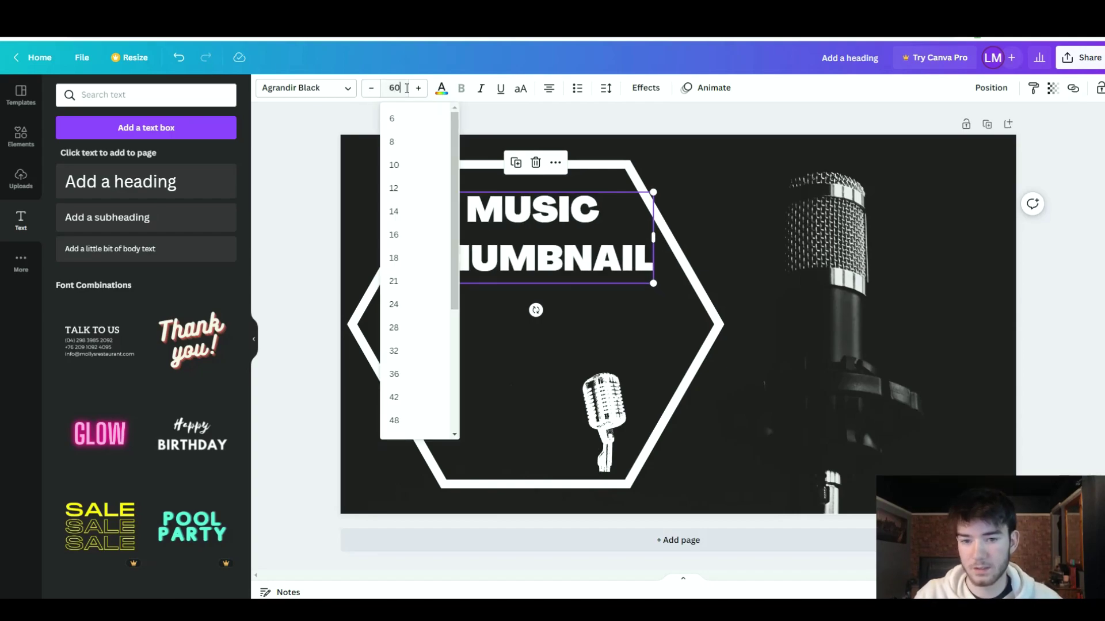
pyautogui.press('Return')
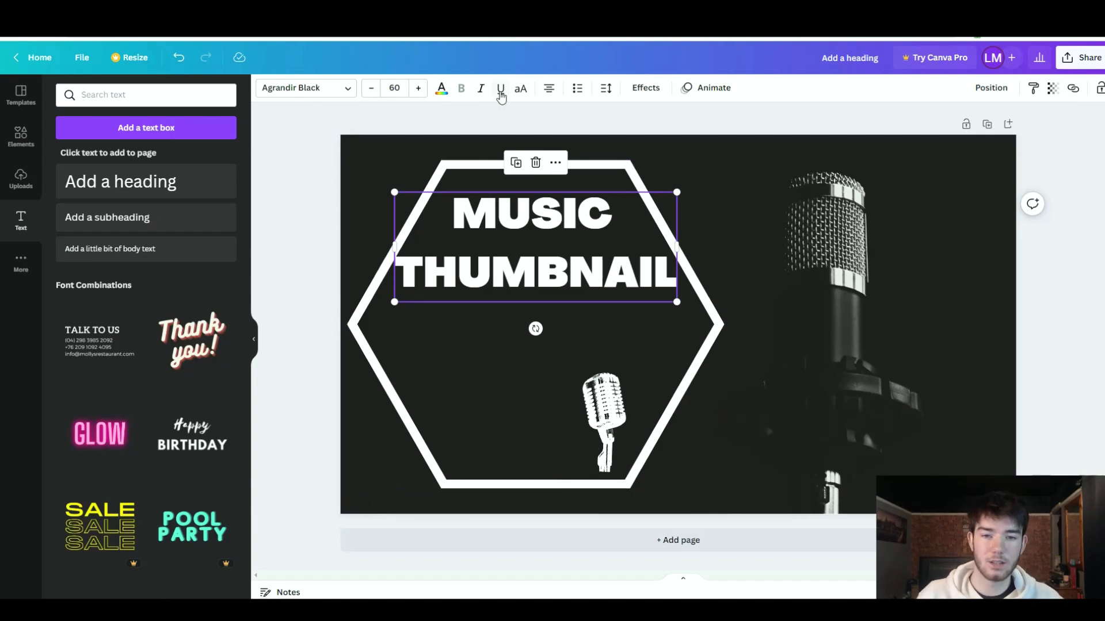
pyautogui.press('Escape')
pyautogui.click(20, 262)
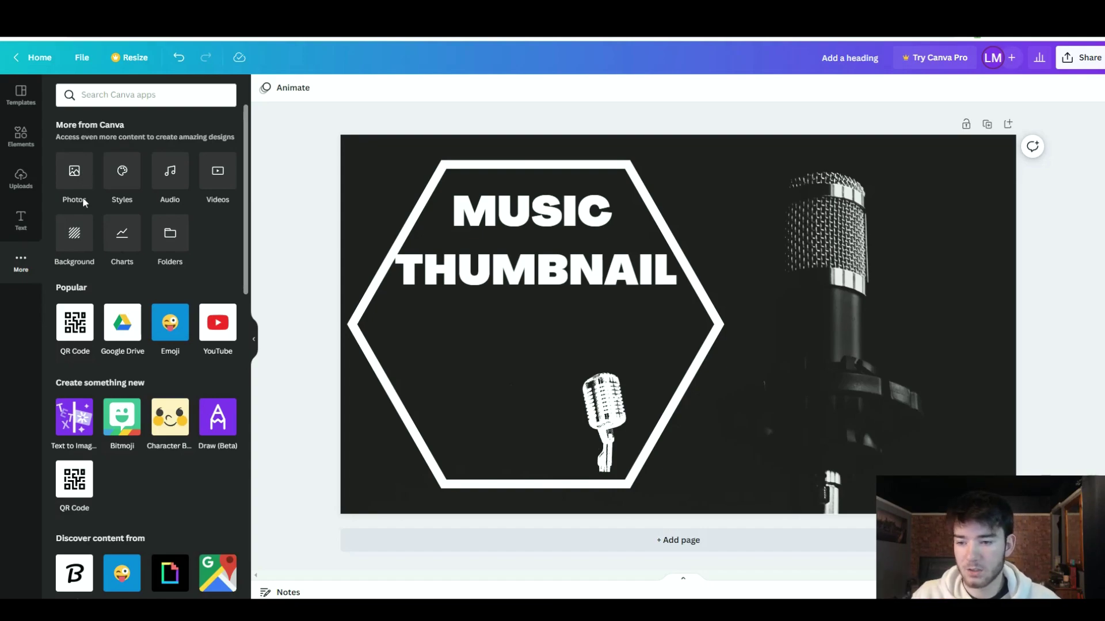
# Place the pink microphone stock photo on the right of the design
pyautogui.click(76, 183)
pyautogui.click(20, 304)
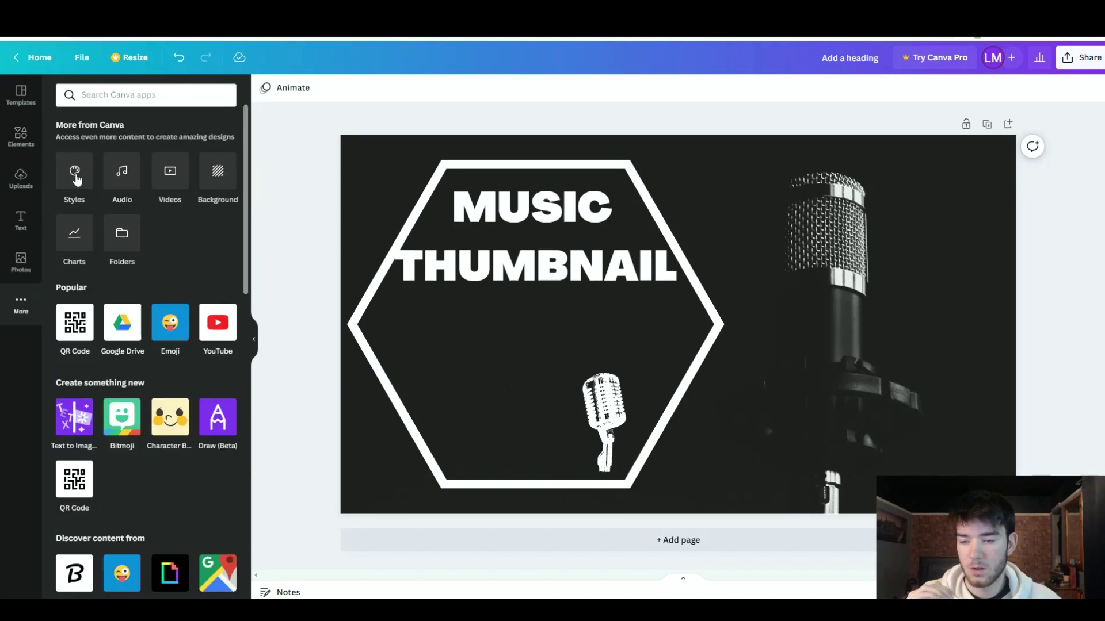
pyautogui.click(79, 182)
pyautogui.click(21, 354)
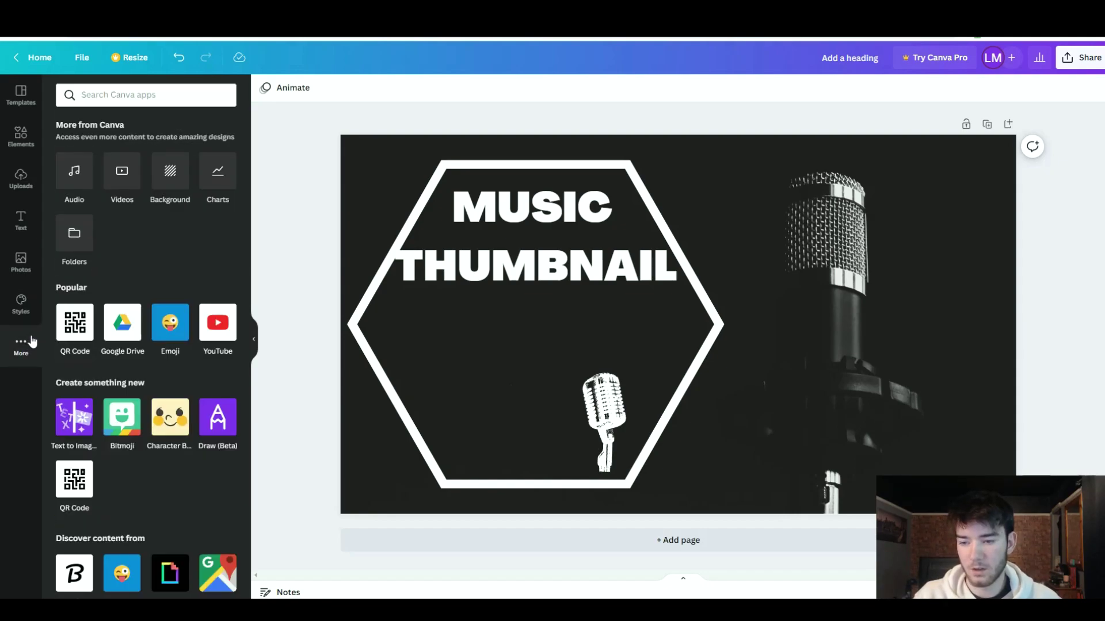
pyautogui.click(21, 262)
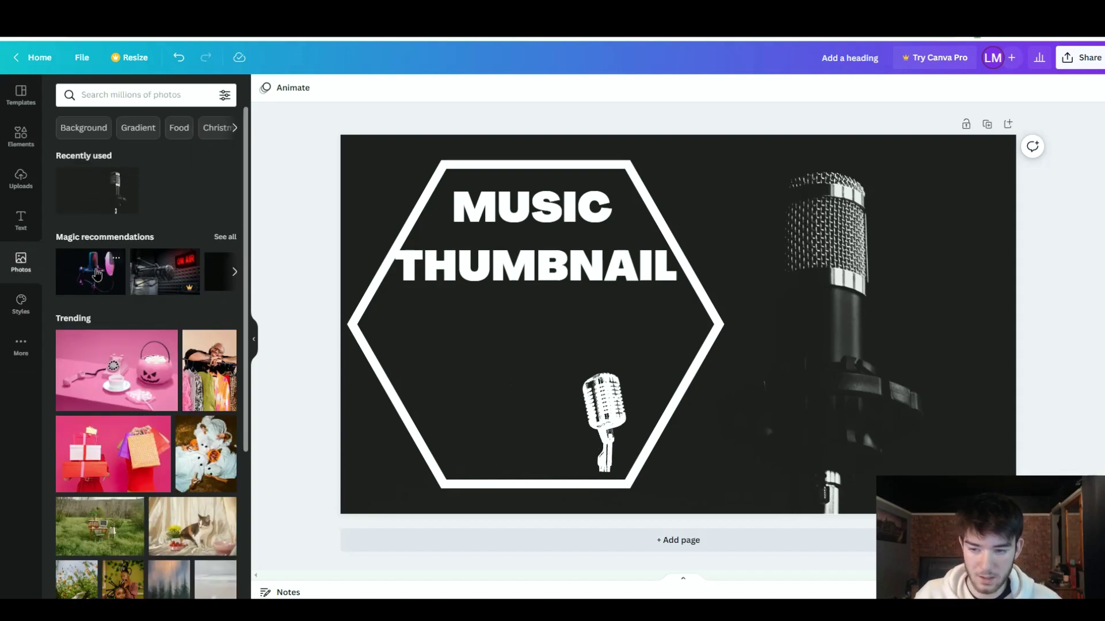
pyautogui.moveTo(95, 275); pyautogui.dragTo(765, 417)
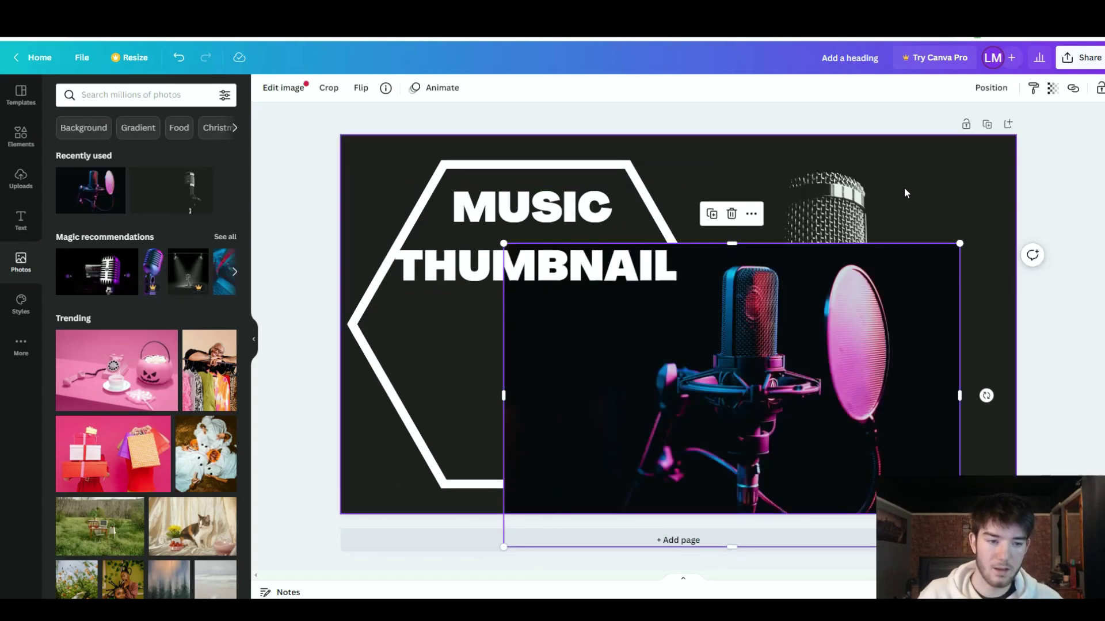
# Delete the dark background element, then undo back to the dark hexagon design
pyautogui.click(954, 183)
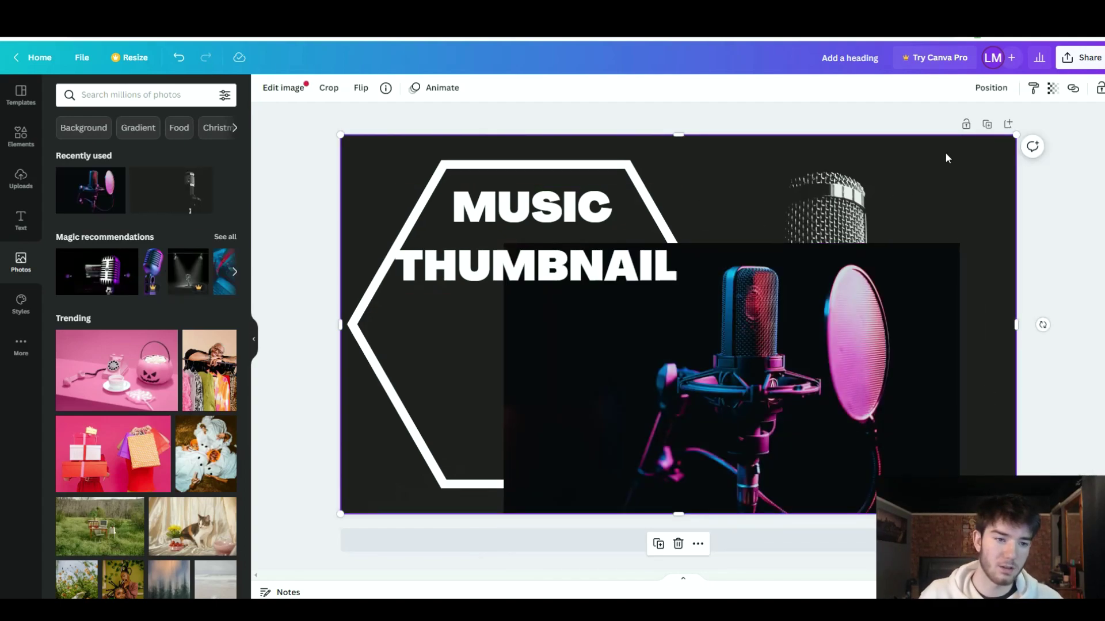
pyautogui.rightClick(945, 154)
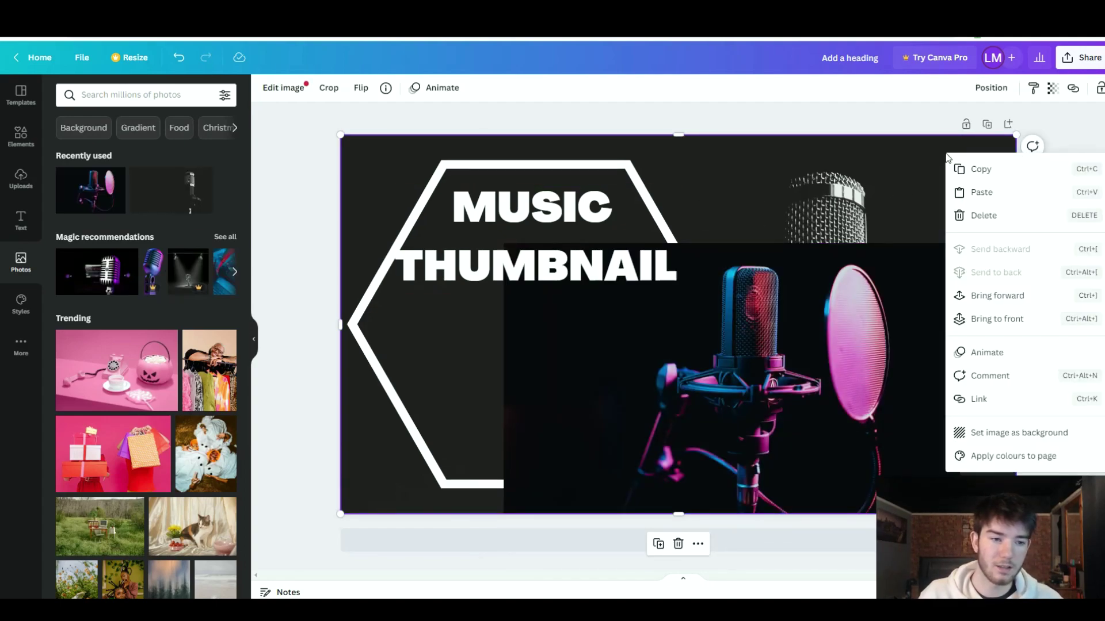
pyautogui.click(985, 216)
pyautogui.click(765, 328)
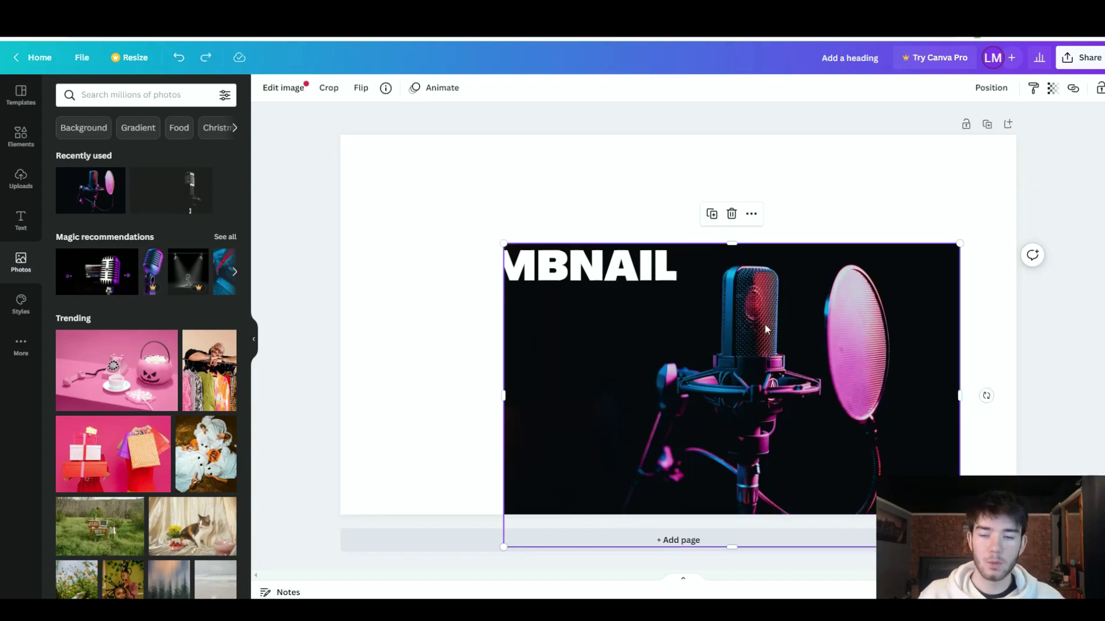
pyautogui.click(181, 61)
pyautogui.click(204, 59)
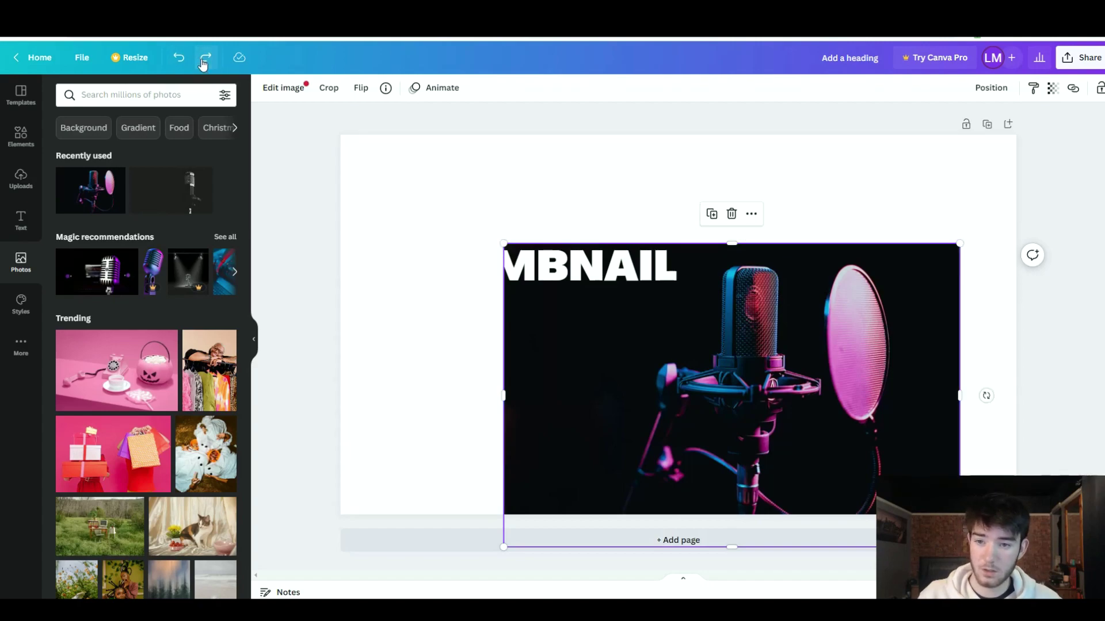
pyautogui.click(203, 60)
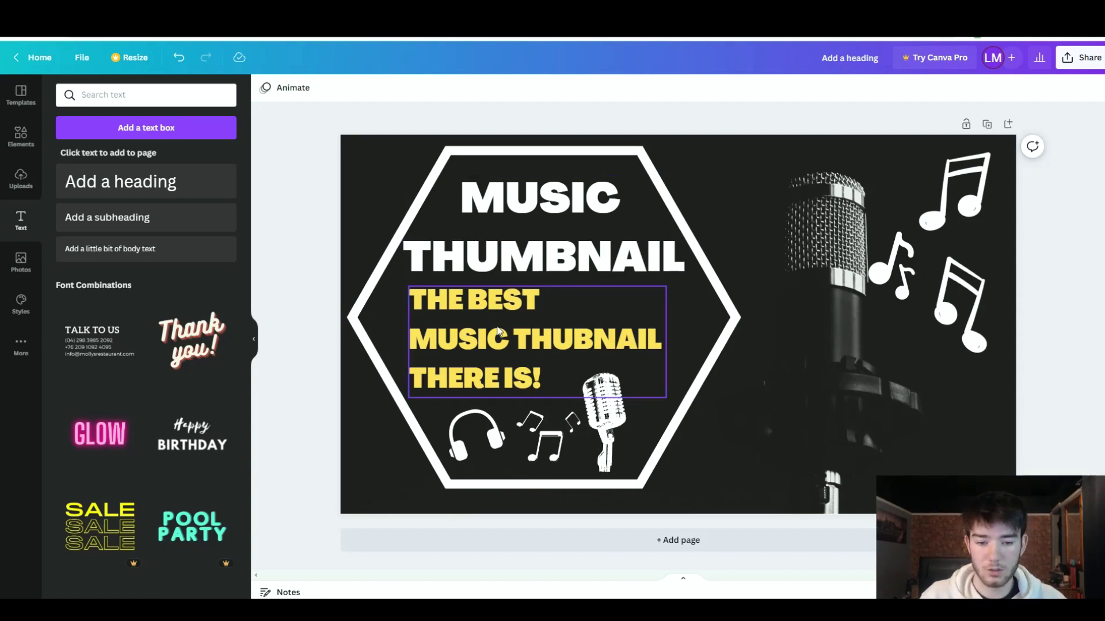
# Select the yellow subheading, then the music-notes graphic, then the microphone graphic in turn
pyautogui.click(506, 347)
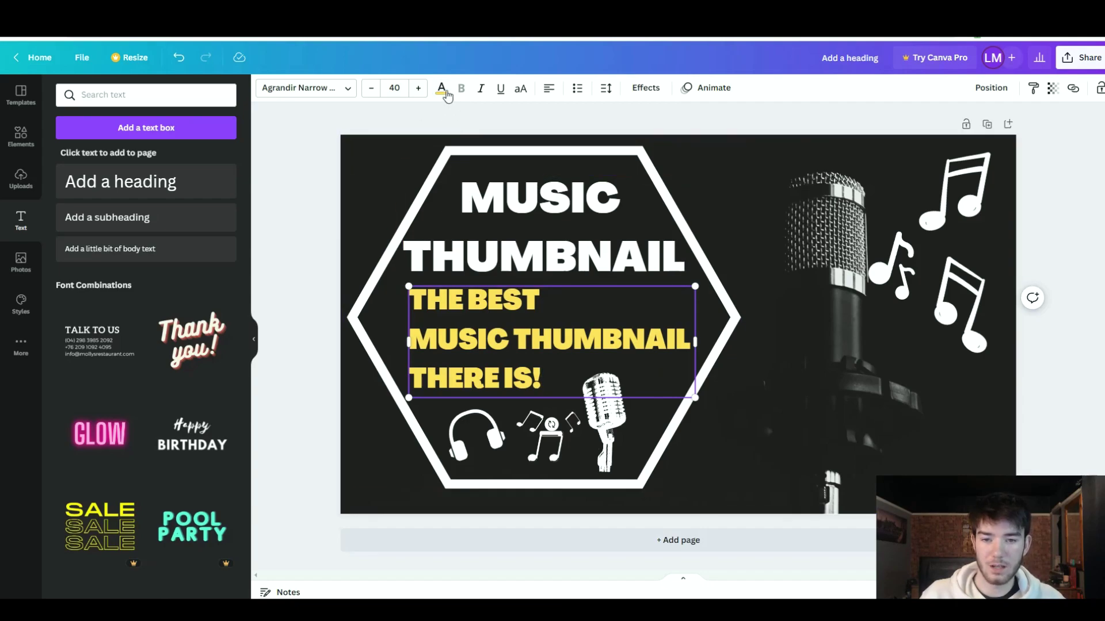
pyautogui.click(546, 438)
pyautogui.click(605, 416)
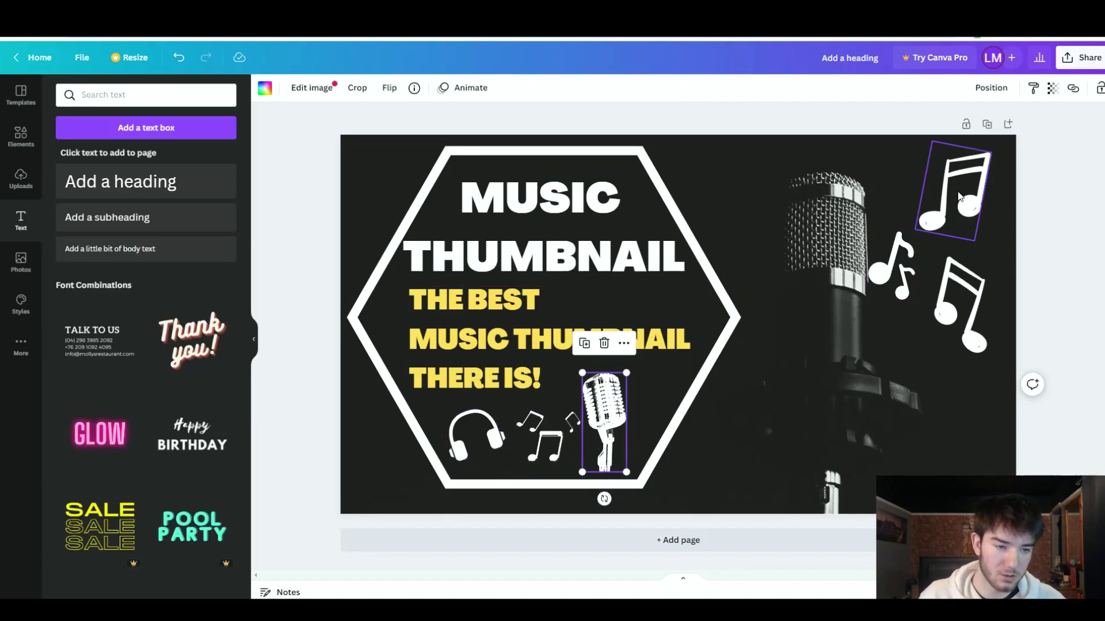
pyautogui.click(793, 122)
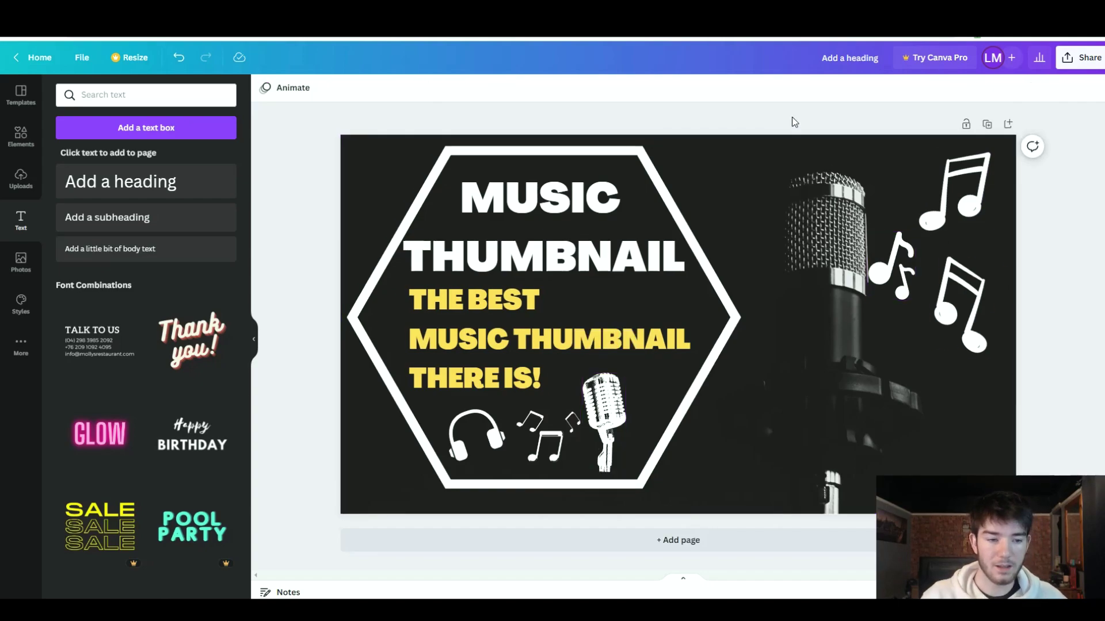